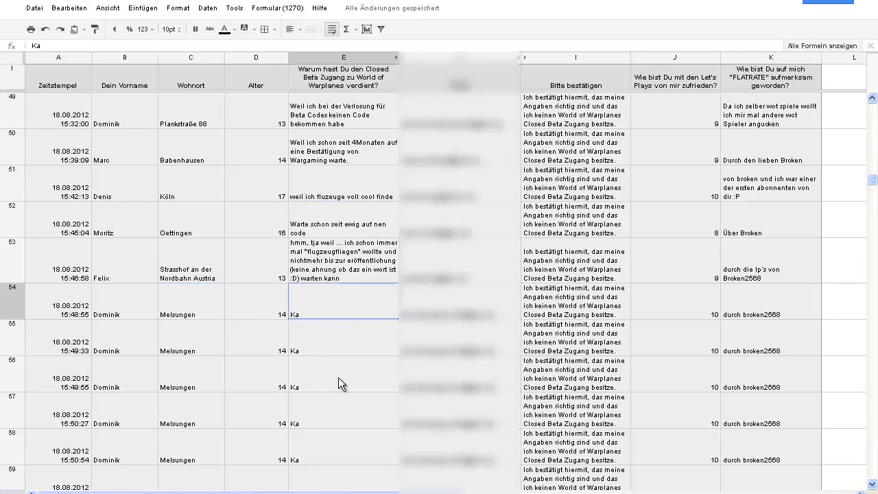
# Review the first name, place of residence and reason given in the form responses in rows 64 and 65
pyautogui.scroll(-5, 338, 377)
pyautogui.scroll(-3, 213, 330)
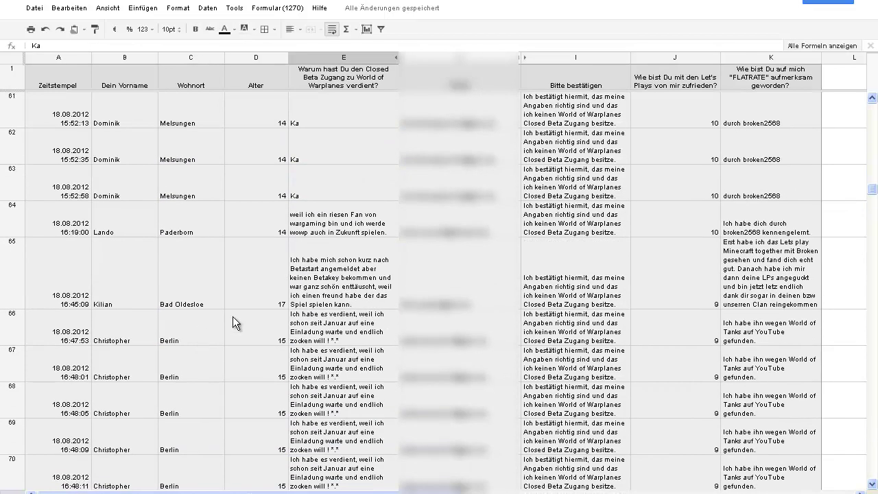
pyautogui.click(139, 233)
pyautogui.click(207, 231)
pyautogui.scroll(-2, 199, 261)
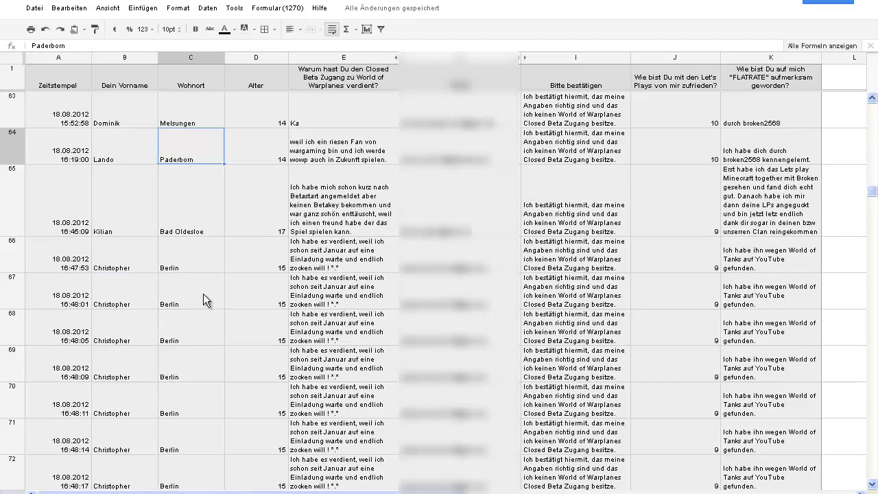
pyautogui.click(123, 220)
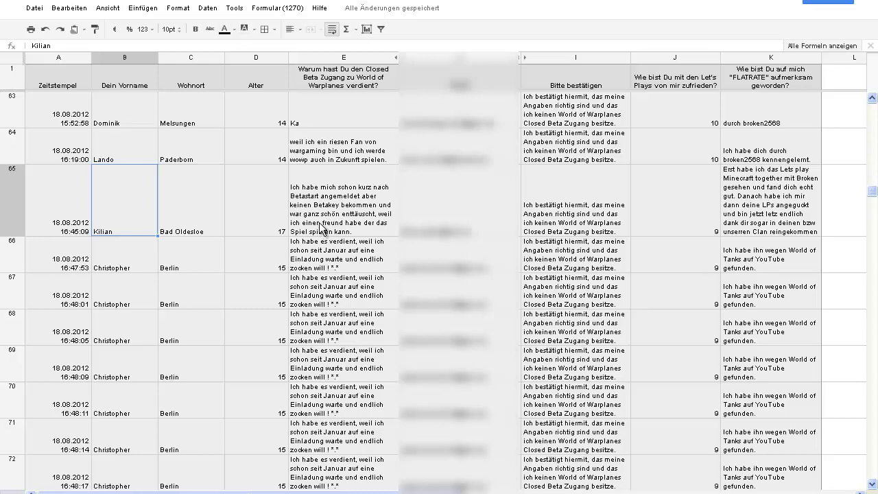
pyautogui.click(370, 228)
# Check the name and reason in row 69 and look through the repeated responses from row 66 to row 153
pyautogui.scroll(-3, 249, 209)
pyautogui.click(134, 218)
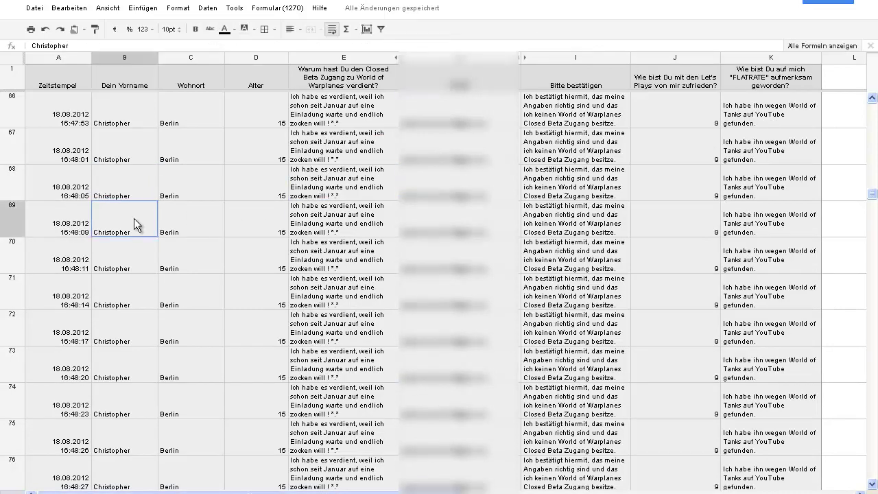
pyautogui.click(318, 233)
pyautogui.scroll(-6, 211, 244)
pyautogui.scroll(-15, 213, 244)
pyautogui.scroll(-16, 212, 246)
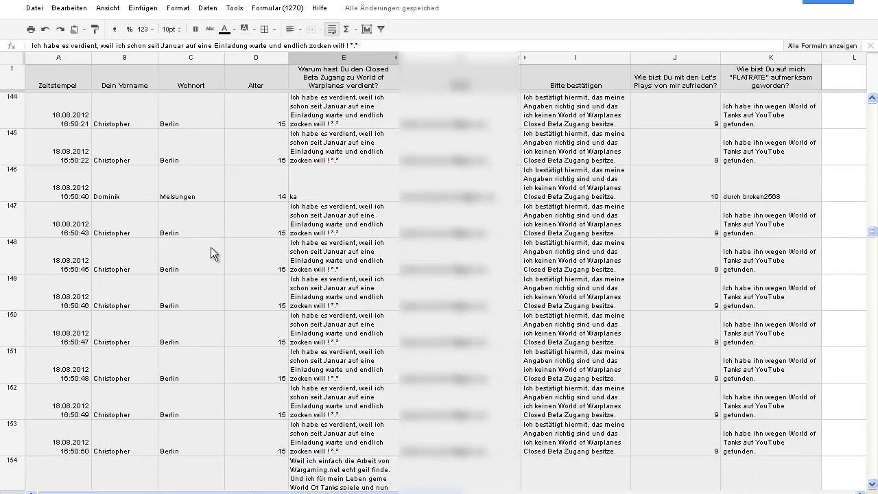
# Read through the response in row 146, from the first name across to the reason given
pyautogui.click(131, 198)
pyautogui.press('Right')
pyautogui.press('Right')
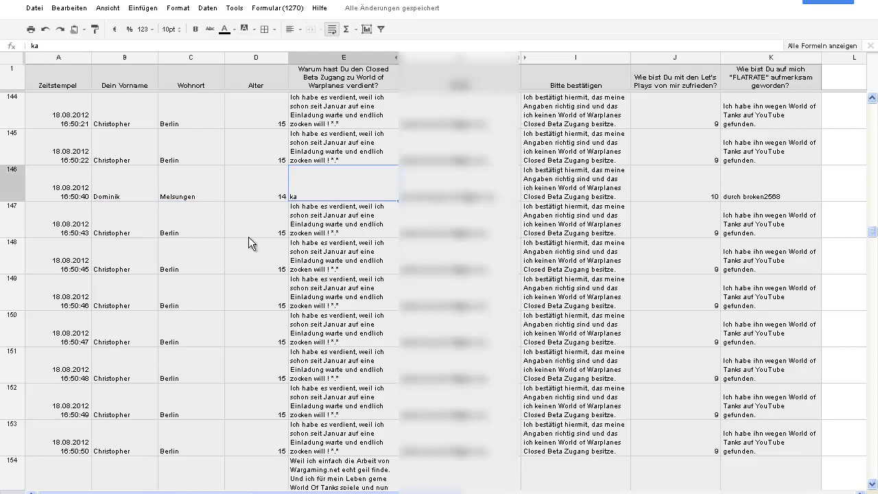
pyautogui.press('Right')
# Compare the repeated responses between rows 139 and 160 with the differing ones among them
pyautogui.scroll(-3, 202, 287)
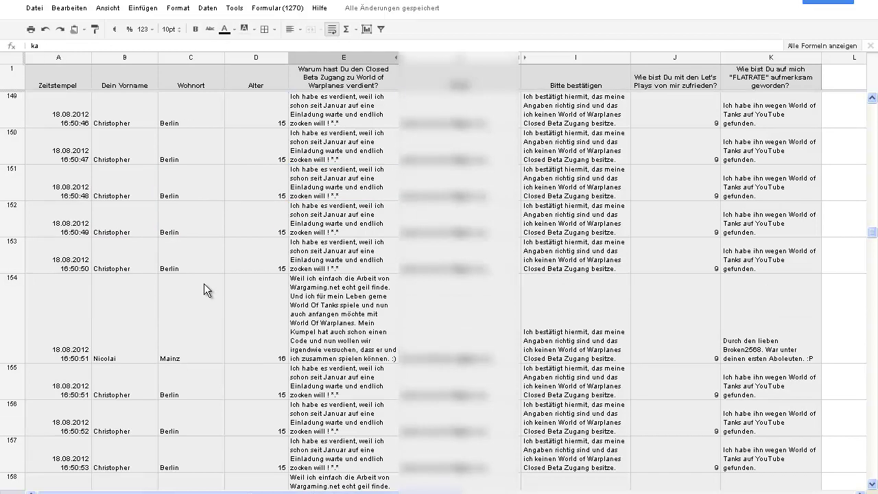
pyautogui.scroll(5, 203, 283)
pyautogui.scroll(-4, 206, 288)
pyautogui.scroll(4, 206, 288)
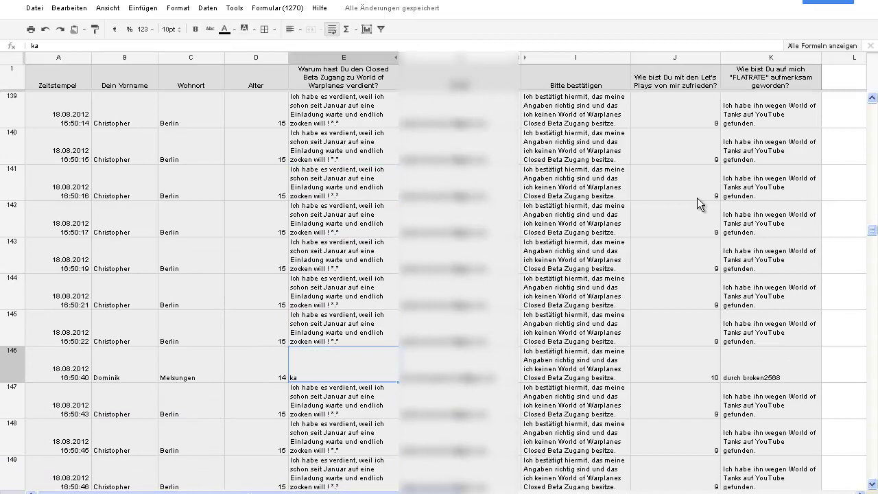
pyautogui.scroll(-6, 680, 320)
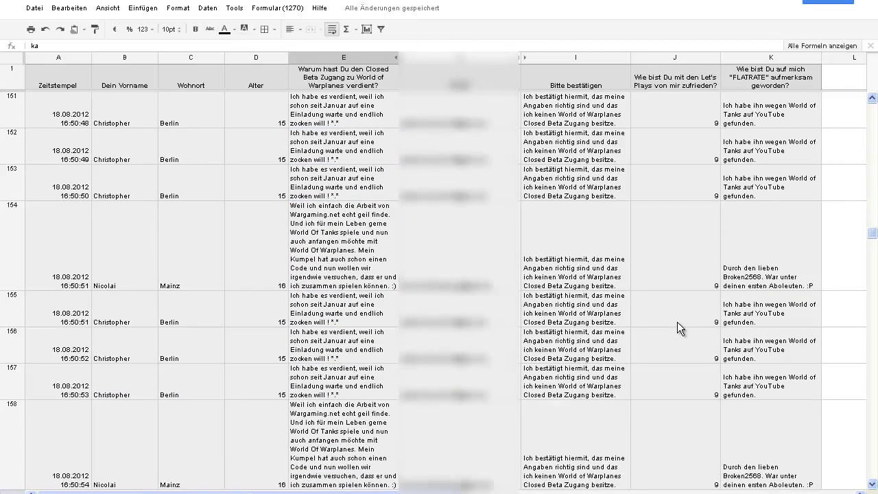
pyautogui.scroll(-6, 677, 322)
pyautogui.scroll(4, 645, 316)
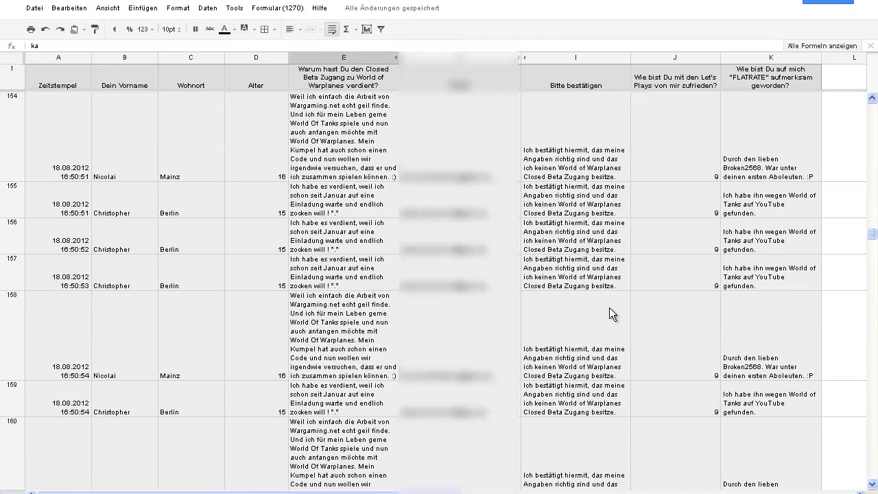
pyautogui.scroll(2, 237, 257)
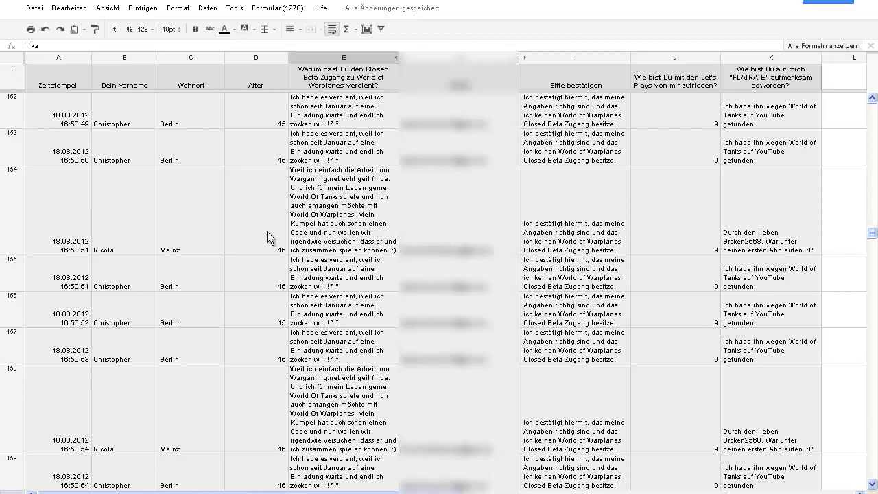
# Inspect the reason, age and first name in row 154 and compare them with the responses through row 163
pyautogui.click(324, 232)
pyautogui.click(232, 237)
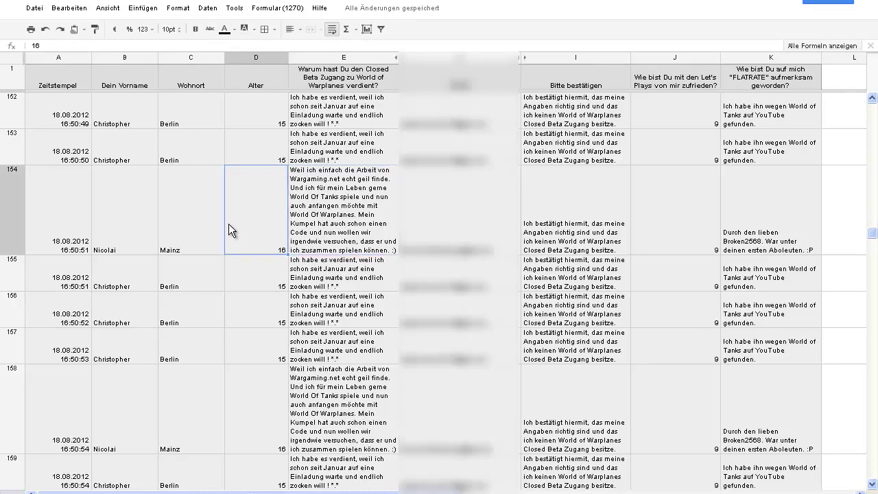
pyautogui.click(149, 234)
pyautogui.scroll(-5, 165, 237)
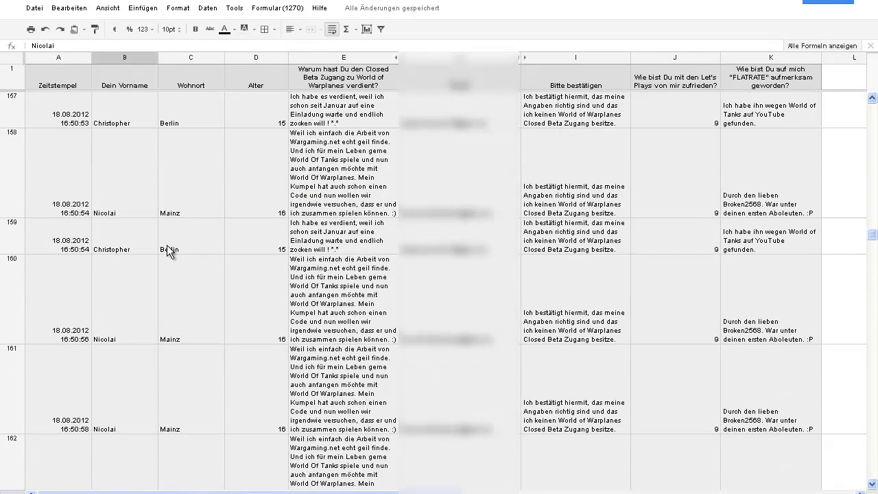
pyautogui.scroll(3, 163, 241)
pyautogui.scroll(-2, 162, 257)
pyautogui.scroll(-3, 180, 265)
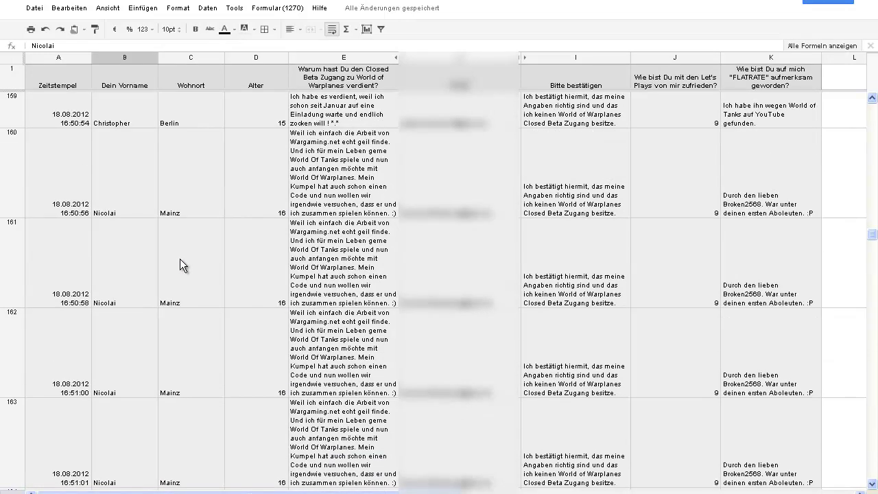
# Examine the reasons and first name in the run of repeated responses in rows 187 to 191
pyautogui.scroll(-20, 180, 259)
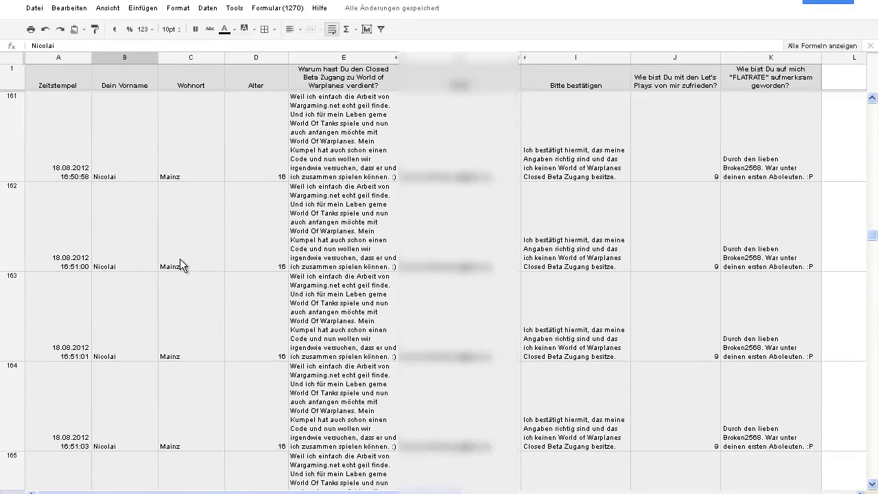
pyautogui.scroll(-3, 199, 259)
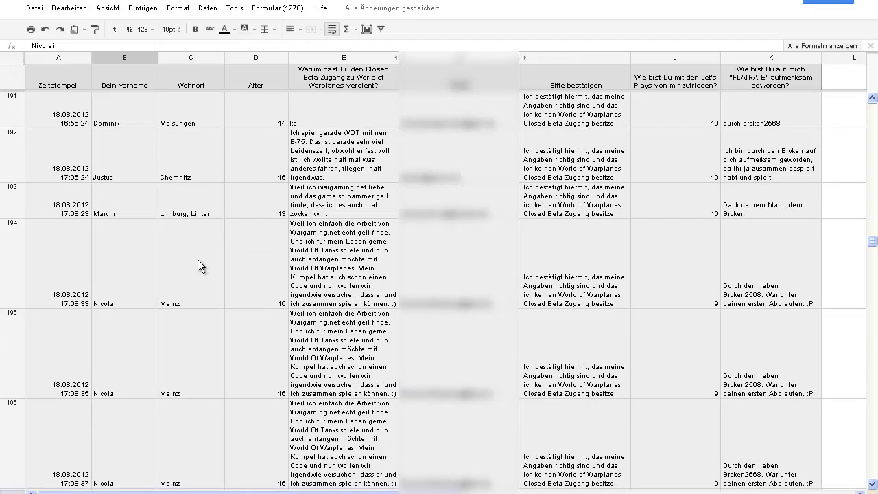
pyautogui.scroll(2, 197, 260)
pyautogui.scroll(-5, 365, 208)
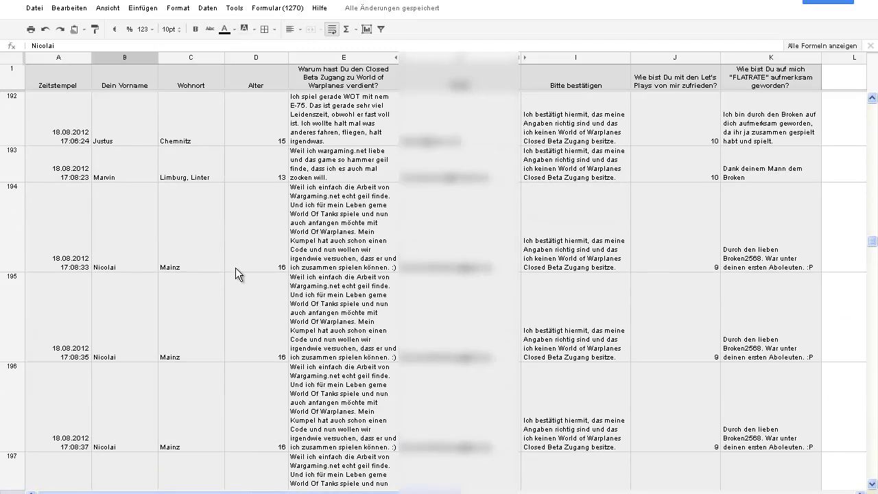
pyautogui.scroll(6, 235, 268)
pyautogui.click(359, 201)
pyautogui.click(334, 237)
pyautogui.click(320, 272)
pyautogui.click(315, 308)
pyautogui.click(312, 336)
pyautogui.click(315, 312)
pyautogui.click(324, 275)
pyautogui.click(332, 241)
pyautogui.click(317, 206)
pyautogui.click(121, 199)
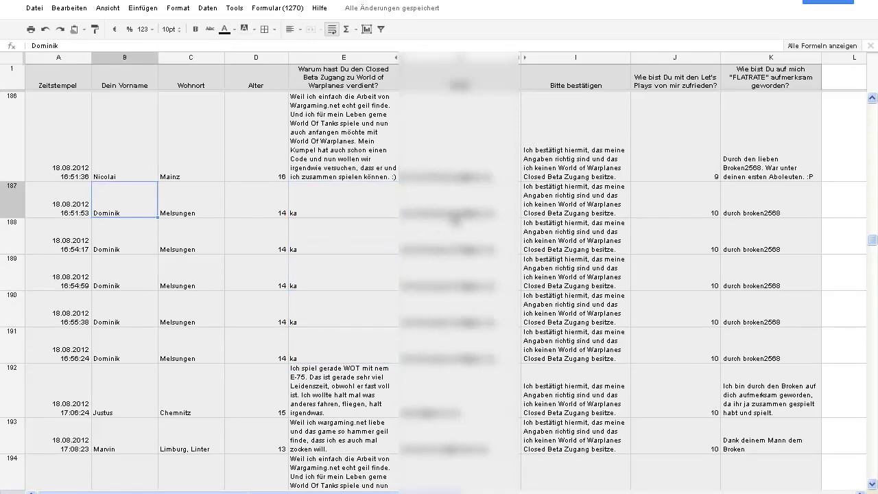
pyautogui.click(368, 210)
pyautogui.click(341, 269)
pyautogui.click(317, 301)
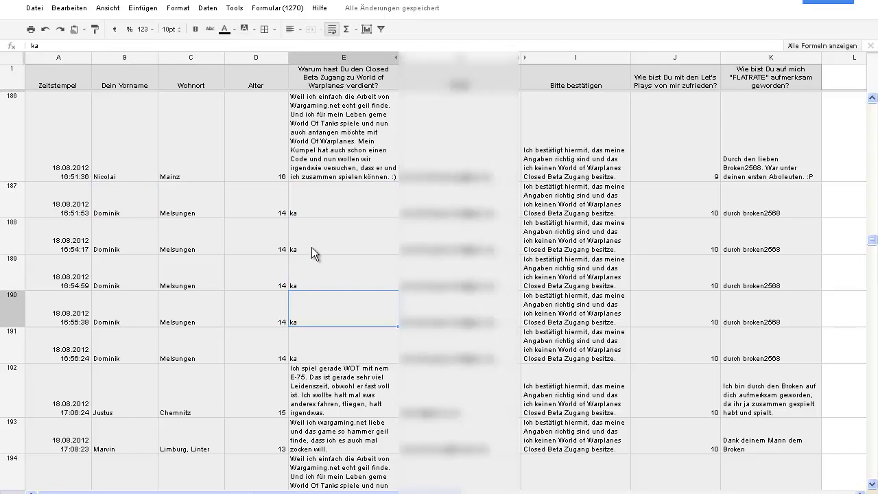
# Review the response in row 198 and the reasons given in rows 207, 208 and 210
pyautogui.scroll(-4, 328, 238)
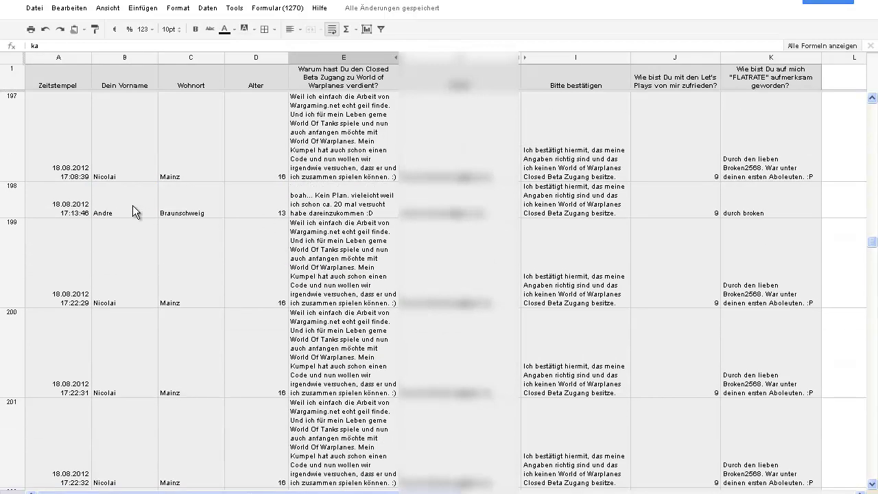
pyautogui.click(202, 206)
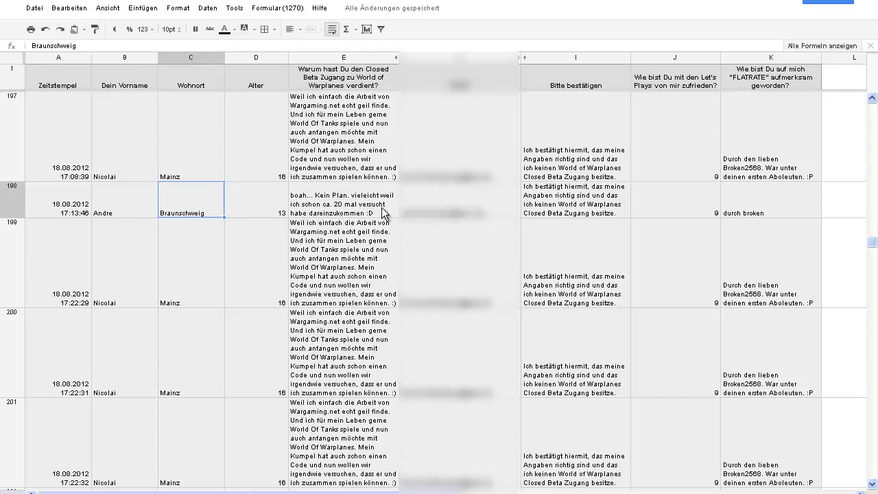
pyautogui.scroll(-5, 237, 257)
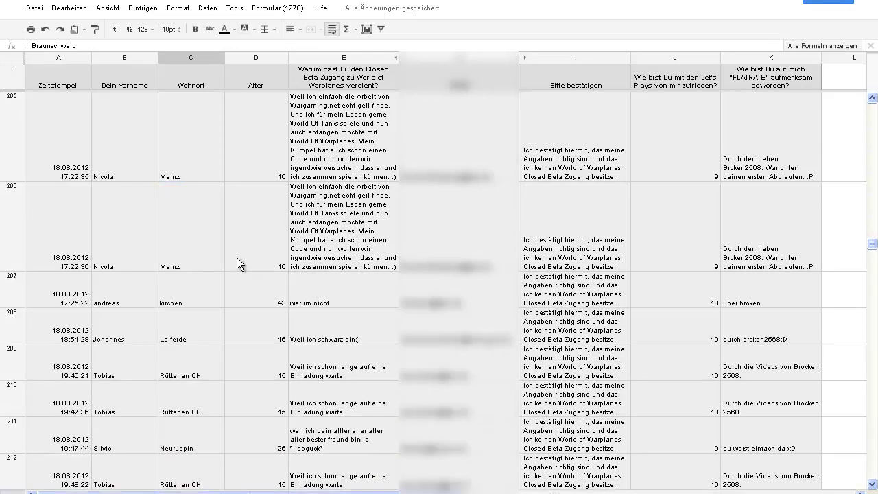
pyautogui.scroll(1, 237, 258)
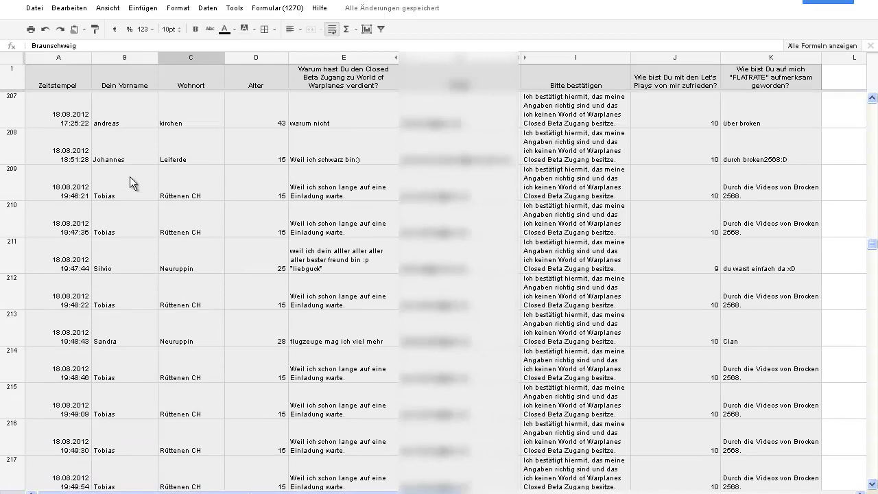
pyautogui.click(357, 158)
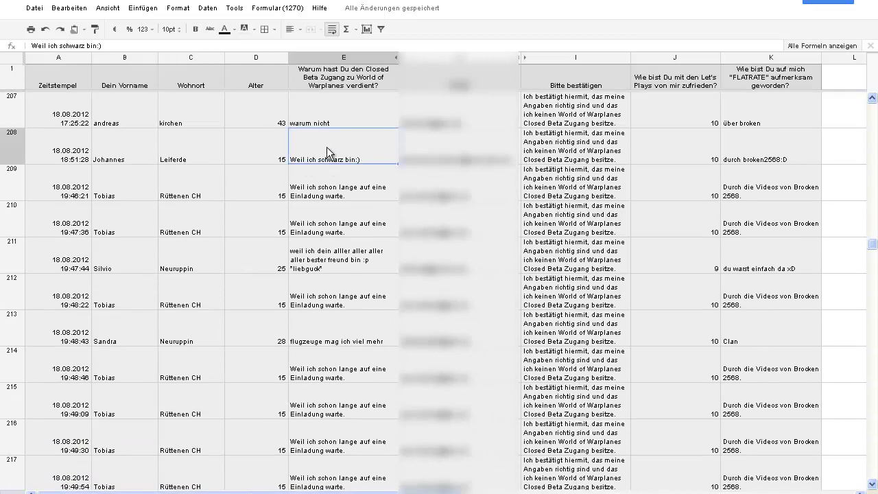
pyautogui.click(137, 126)
pyautogui.click(184, 125)
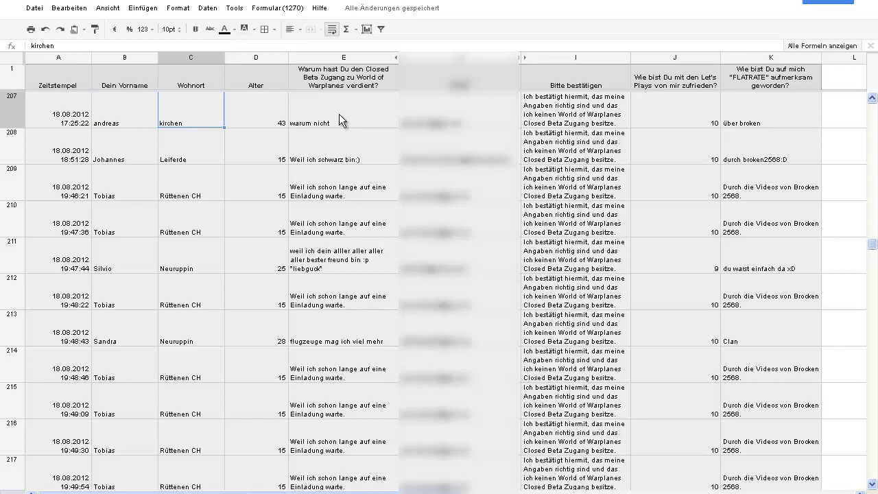
pyautogui.click(339, 115)
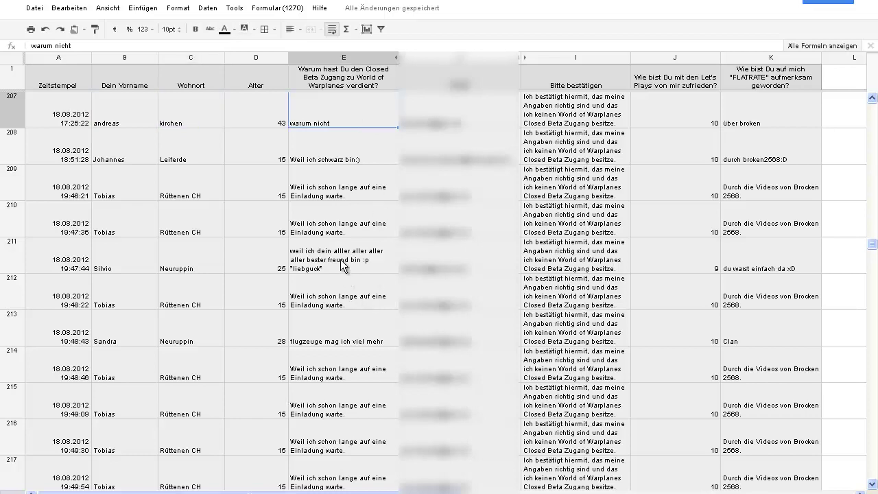
pyautogui.click(371, 230)
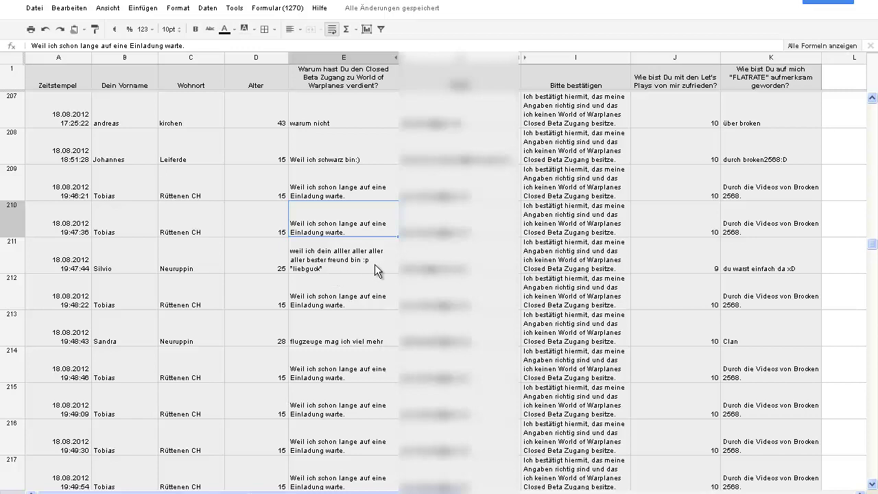
# Examine the first name, place of residence and reason in the response in row 211
pyautogui.click(137, 261)
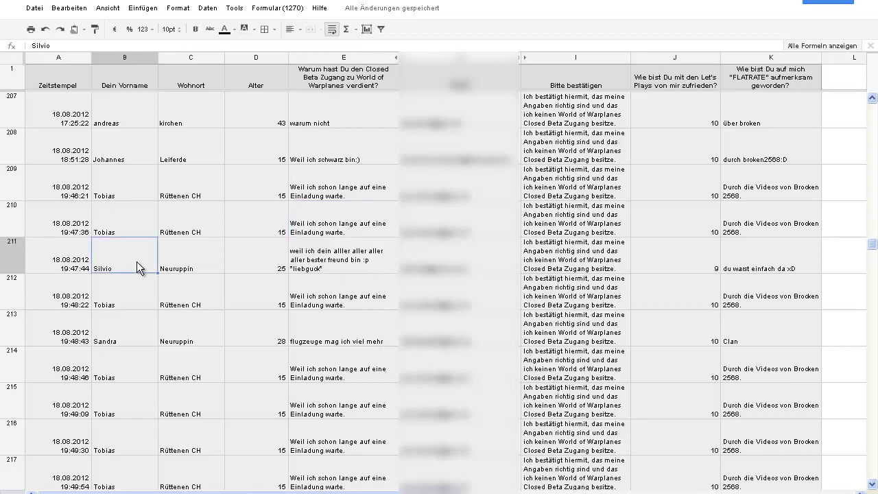
pyautogui.click(213, 260)
pyautogui.click(125, 256)
pyautogui.click(305, 256)
pyautogui.click(183, 259)
pyautogui.press('Left')
pyautogui.scroll(-2, 318, 263)
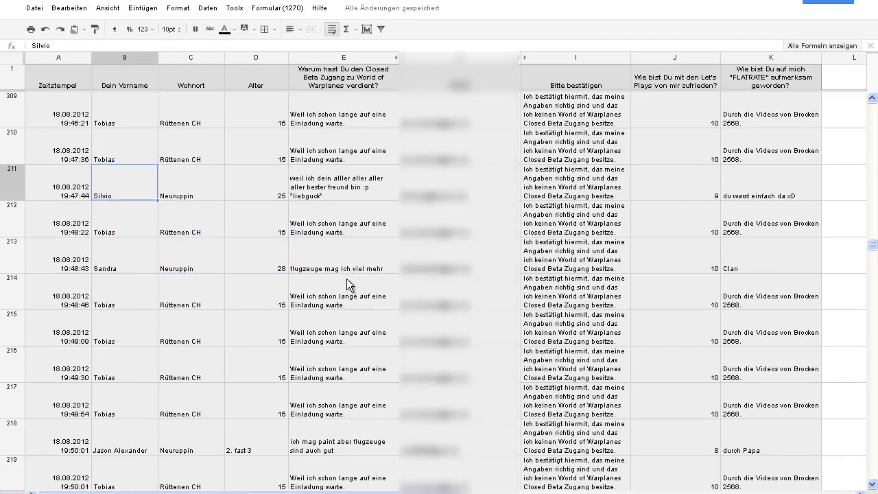
# Check the response in row 213 and compare its place of residence with the one in row 211
pyautogui.click(210, 258)
pyautogui.press('Right')
pyautogui.press('Right')
pyautogui.click(208, 198)
pyautogui.click(130, 272)
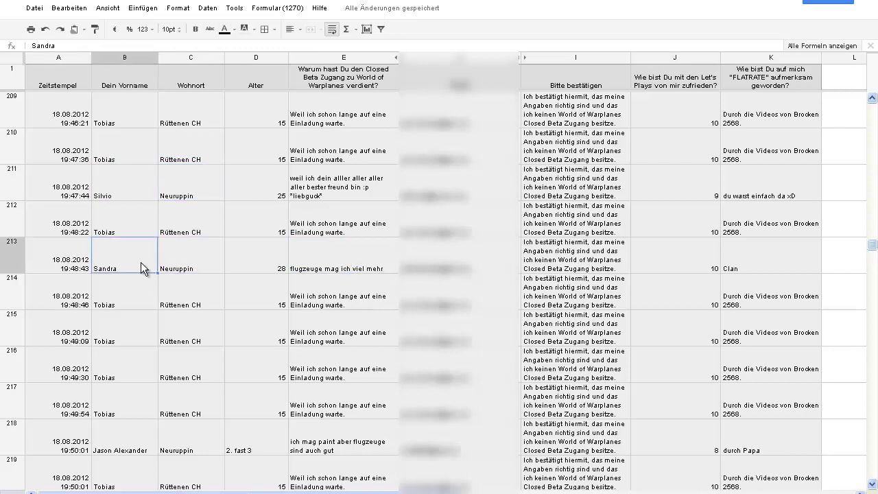
# Read the reason in row 218 and look through the similar responses down to row 229
pyautogui.scroll(-1, 227, 374)
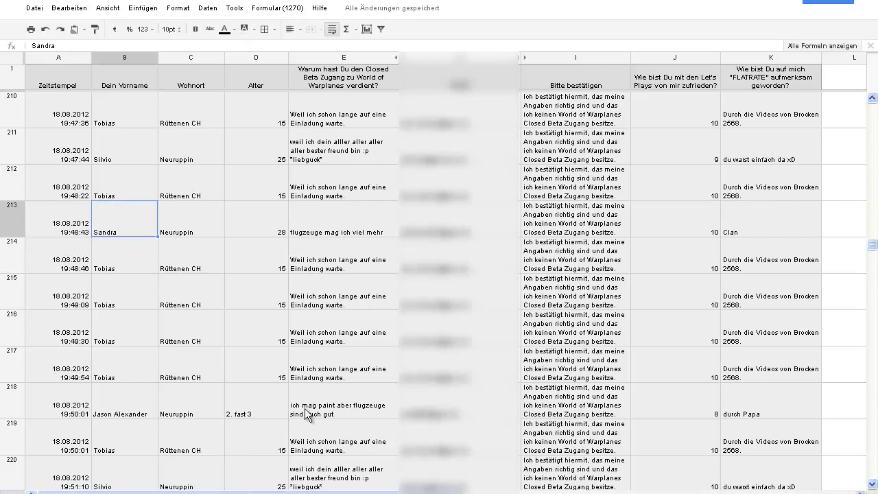
pyautogui.click(348, 409)
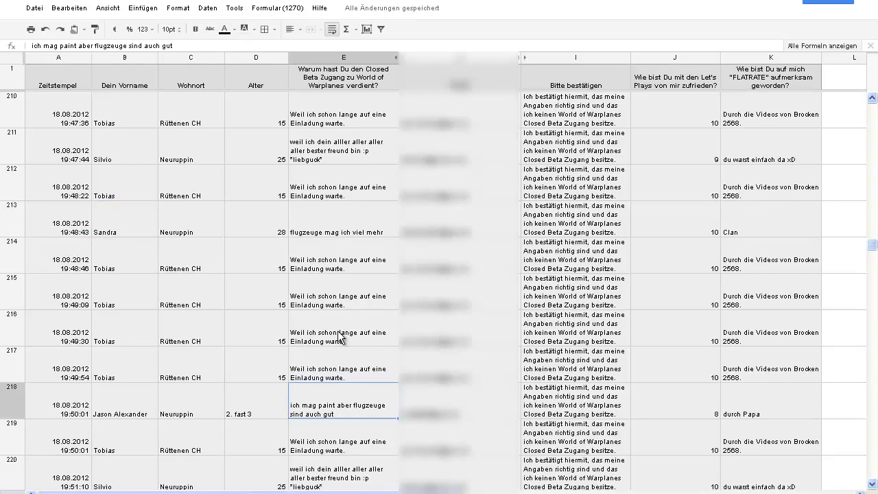
pyautogui.scroll(-3, 341, 337)
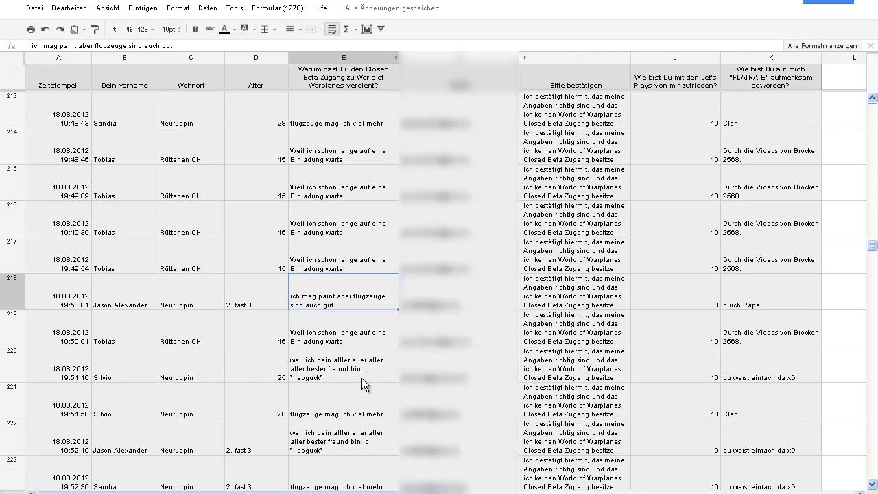
pyautogui.scroll(-4, 362, 378)
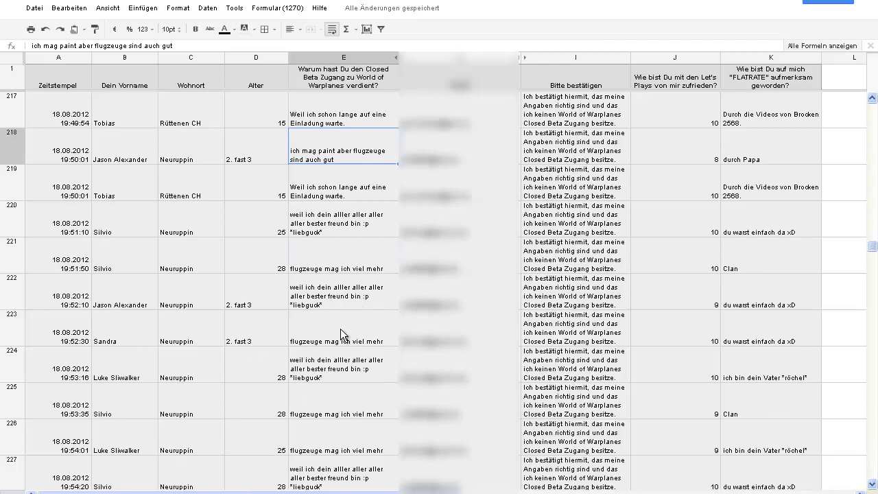
pyautogui.scroll(-4, 340, 328)
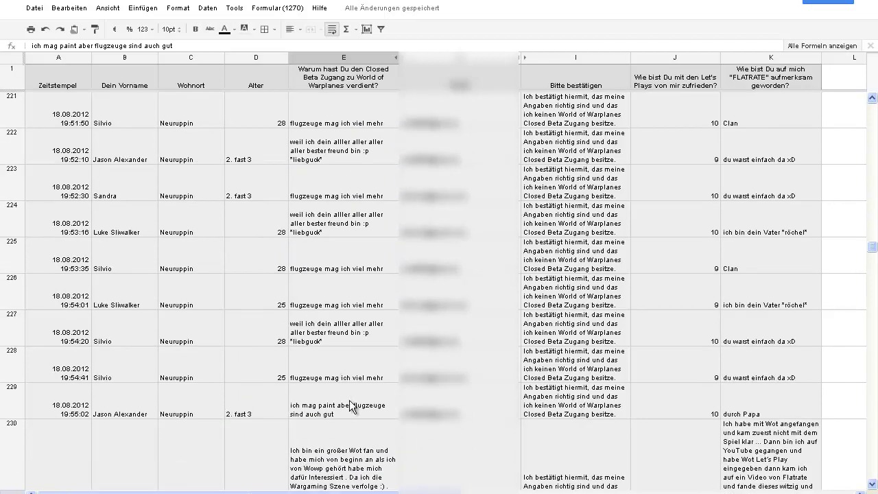
# Look through the responses from row 230 on and check the place of residence and reason in row 234
pyautogui.scroll(-4, 355, 408)
pyautogui.scroll(-2, 310, 384)
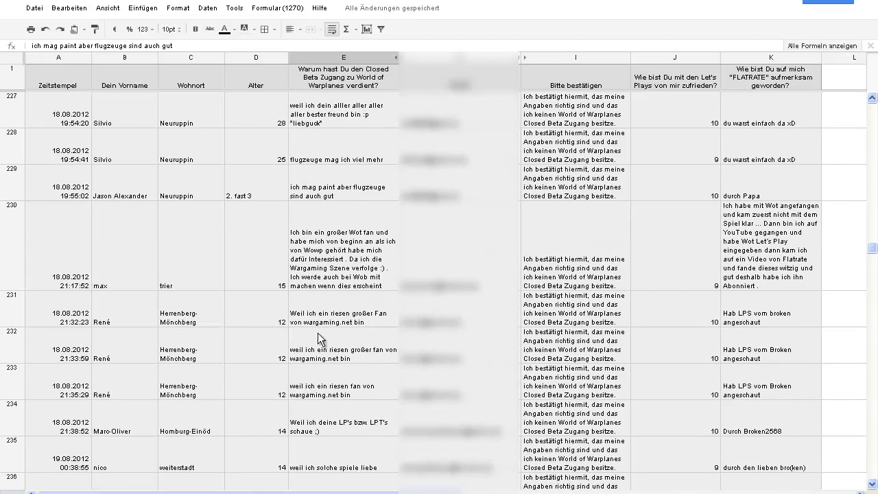
pyautogui.scroll(-2, 310, 392)
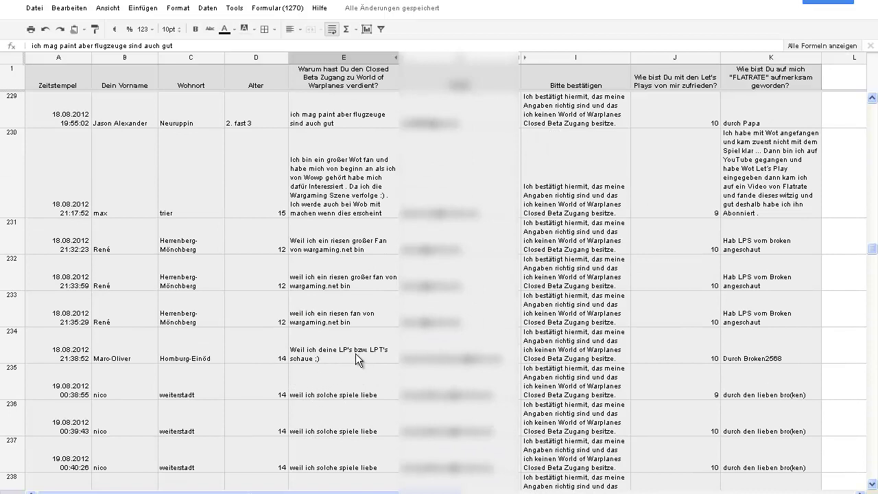
pyautogui.click(216, 357)
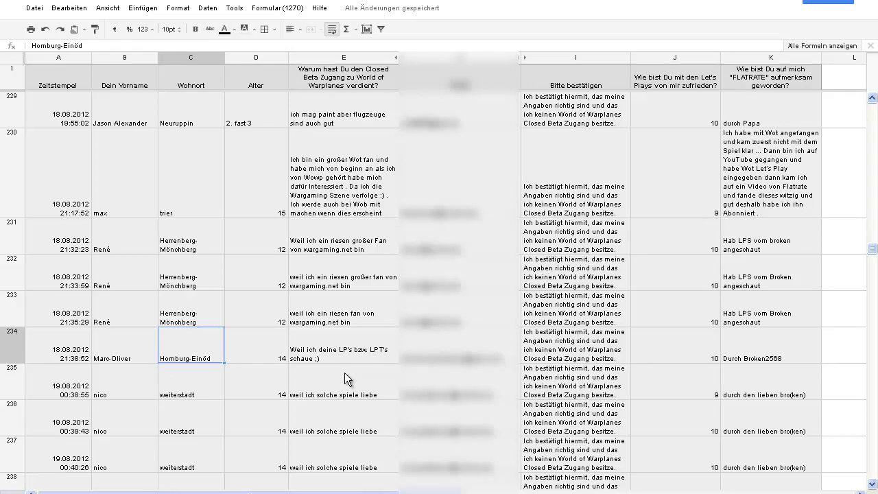
pyautogui.scroll(-3, 344, 372)
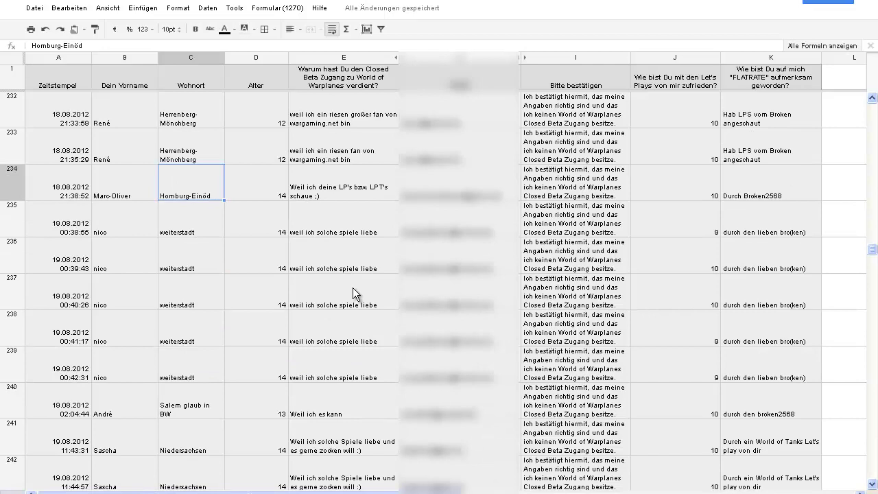
pyautogui.click(324, 197)
pyautogui.click(190, 200)
pyautogui.click(155, 191)
pyautogui.click(337, 196)
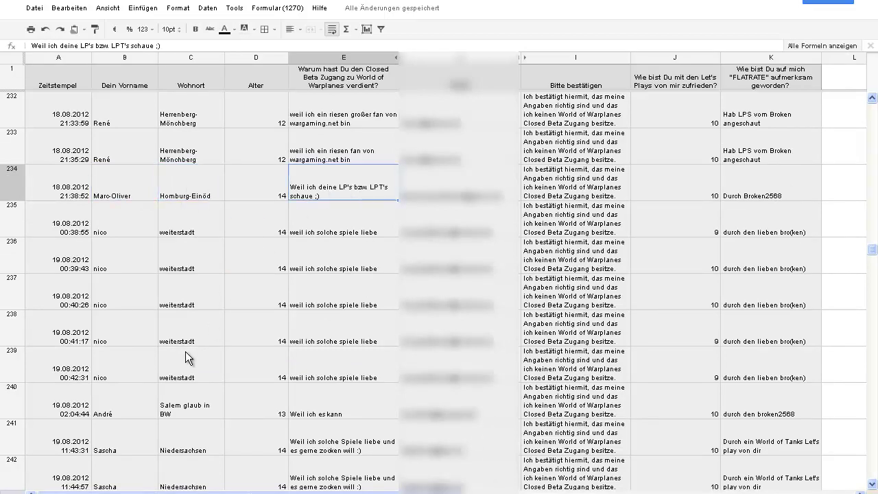
# Read the reason in row 235, compare it with the following responses, and check the first name in row 241
pyautogui.click(354, 228)
pyautogui.scroll(-4, 356, 320)
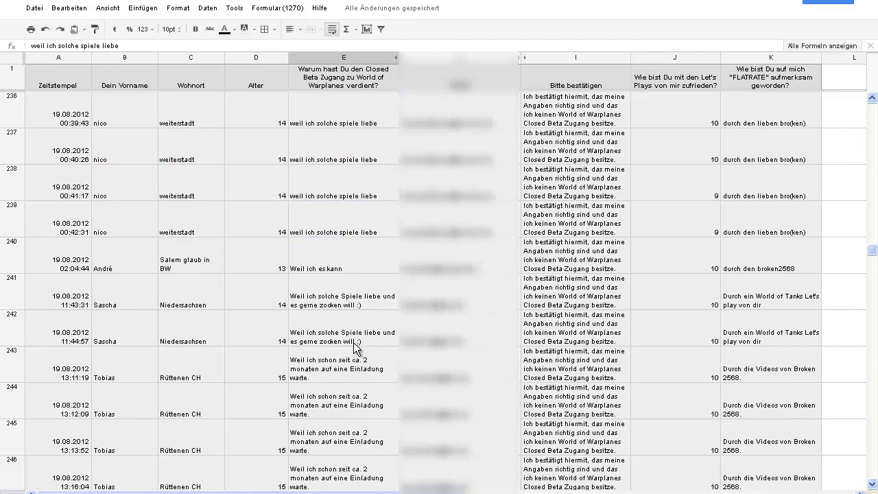
pyautogui.click(133, 304)
pyautogui.scroll(-3, 381, 305)
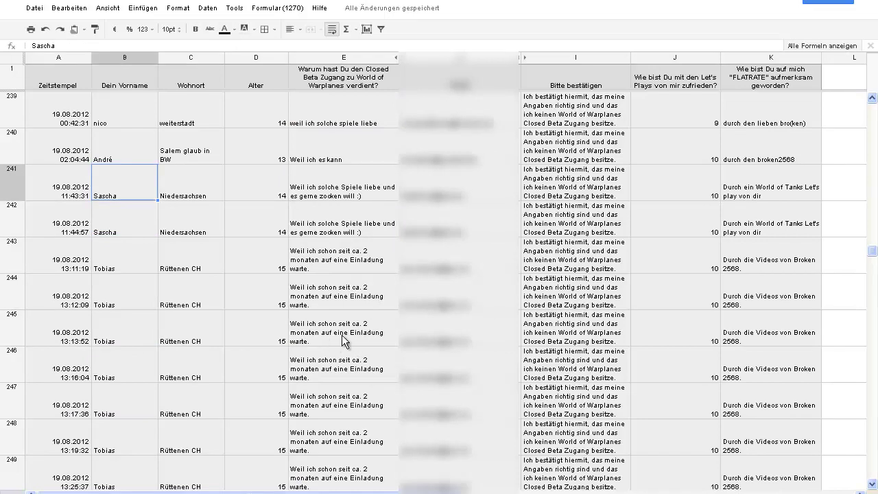
# Check the place of residence in row 245 and the first name in row 253, comparing the neighbouring responses for repeats
pyautogui.click(186, 332)
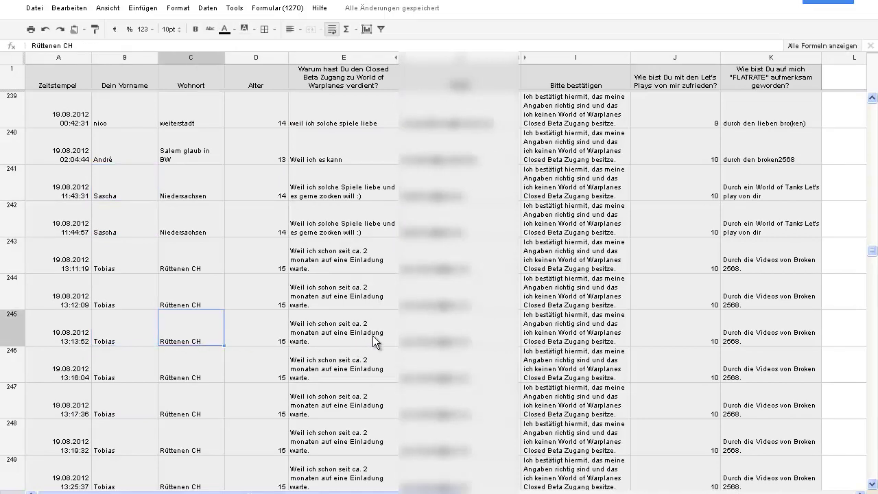
pyautogui.scroll(-6, 353, 308)
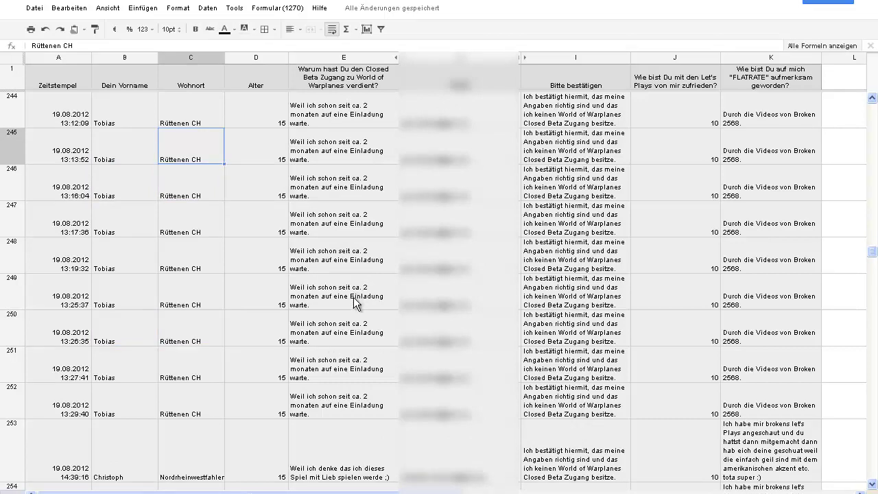
pyautogui.scroll(-3, 351, 323)
pyautogui.click(125, 333)
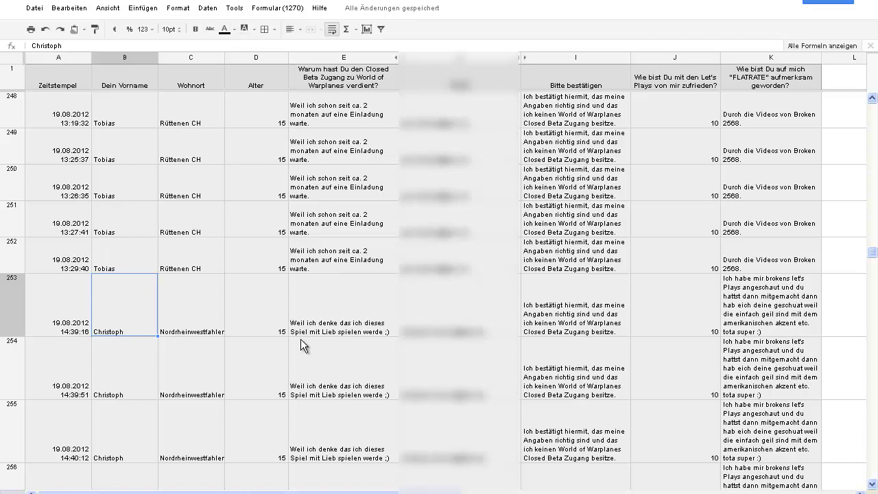
pyautogui.scroll(-4, 336, 326)
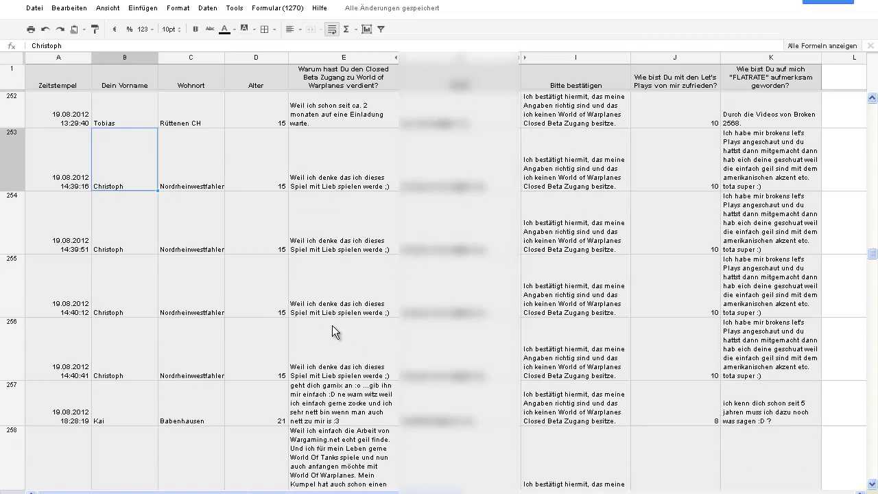
pyautogui.scroll(-2, 227, 367)
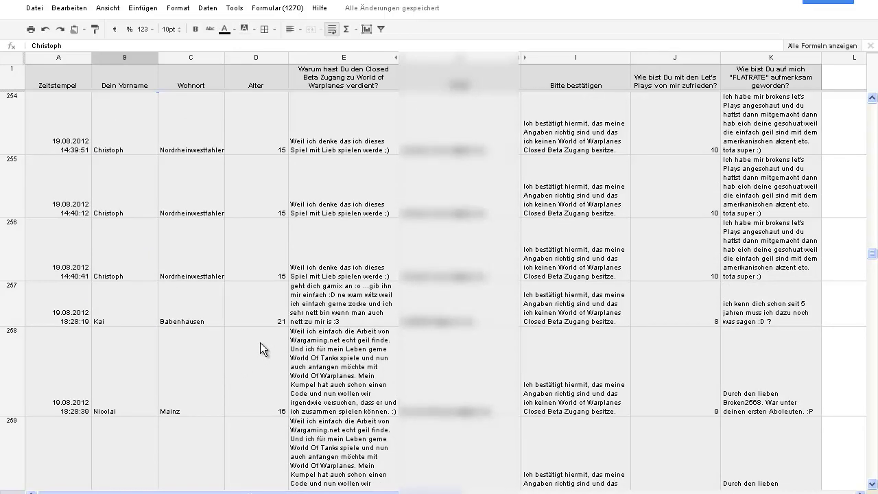
# Examine the first name, place of residence and reason in the response in row 257
pyautogui.click(116, 309)
pyautogui.click(206, 318)
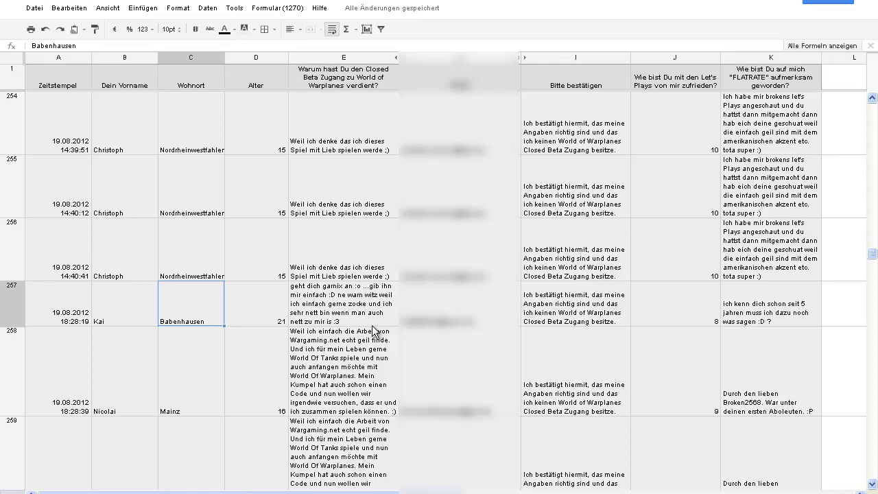
pyautogui.click(358, 322)
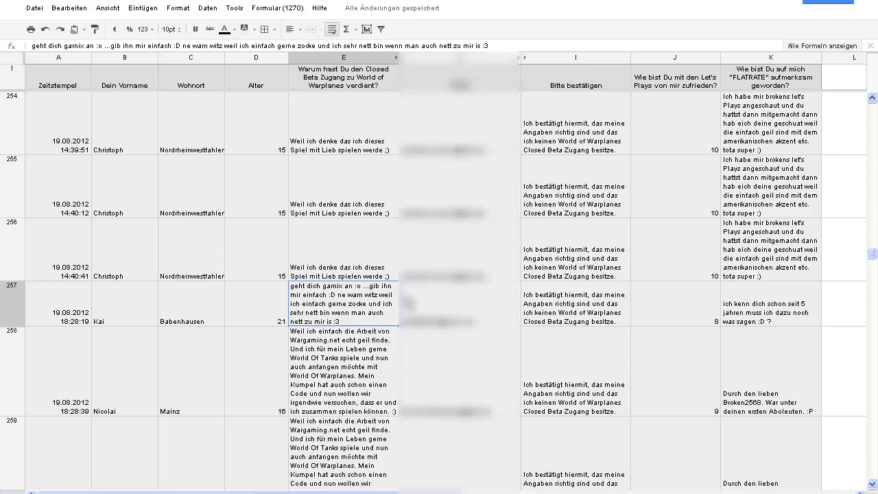
pyautogui.click(453, 313)
pyautogui.click(323, 322)
pyautogui.scroll(-1, 332, 364)
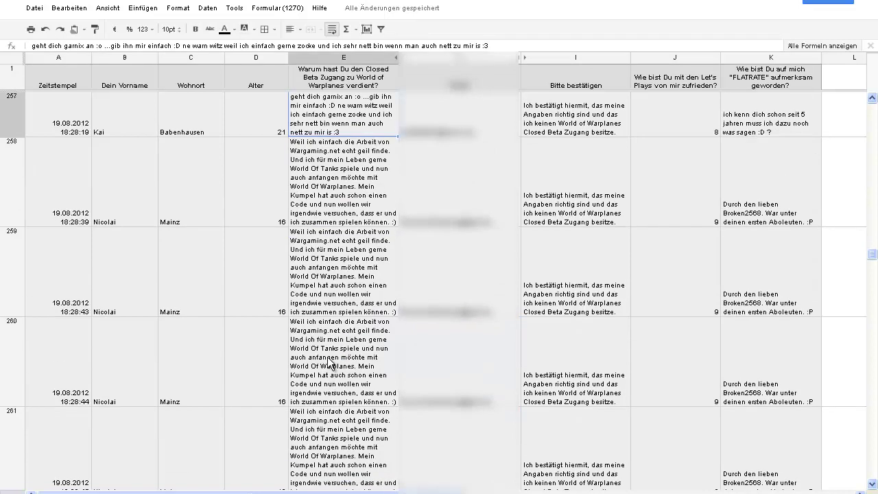
# Compare the first name and place of residence in row 258 with the response in row 259
pyautogui.scroll(1, 329, 356)
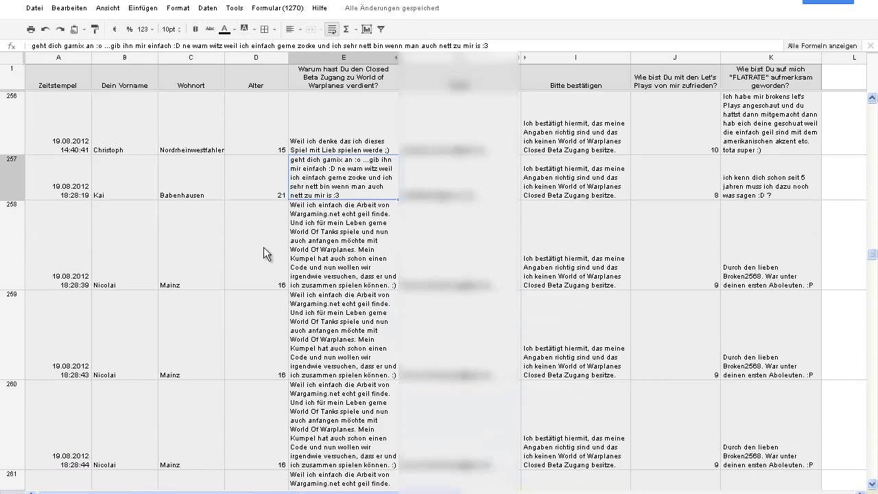
pyautogui.click(140, 242)
pyautogui.click(190, 244)
pyautogui.click(152, 248)
pyautogui.click(172, 238)
pyautogui.click(152, 240)
pyautogui.click(177, 230)
pyautogui.click(137, 306)
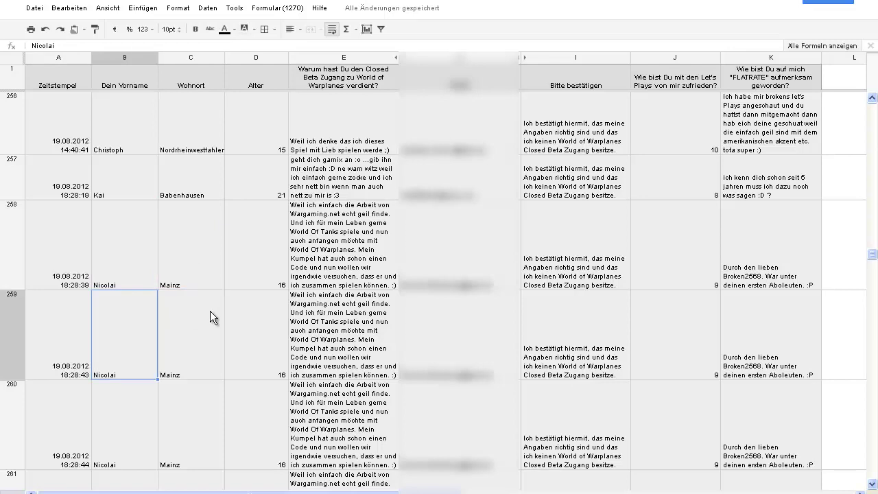
# Follow the run of responses with the same reason from row 259 down to row 463
pyautogui.scroll(-1, 214, 311)
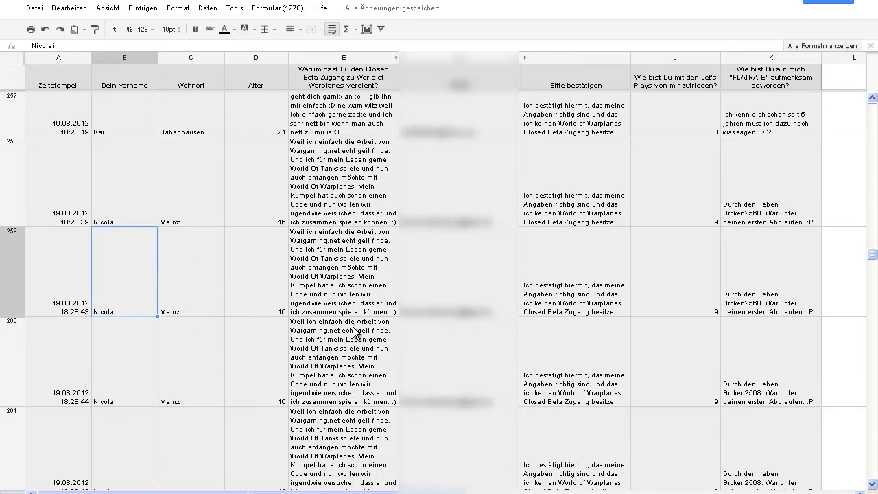
pyautogui.scroll(-20, 361, 371)
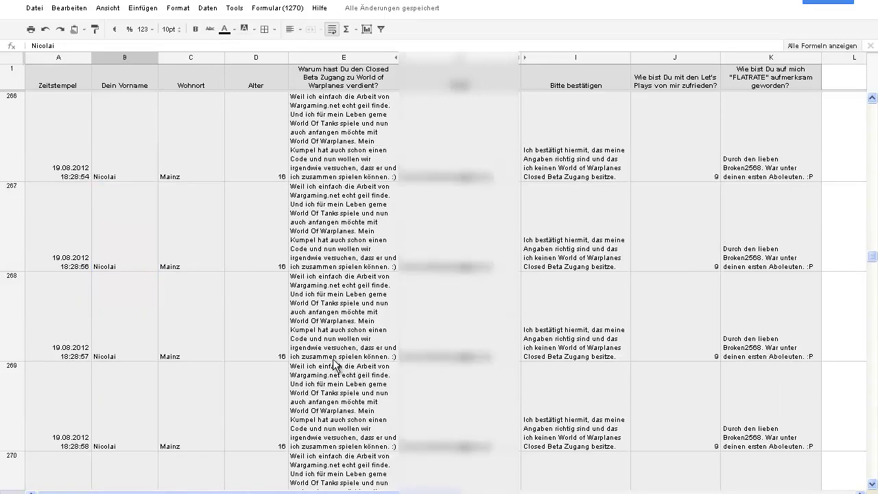
pyautogui.scroll(-20, 295, 353)
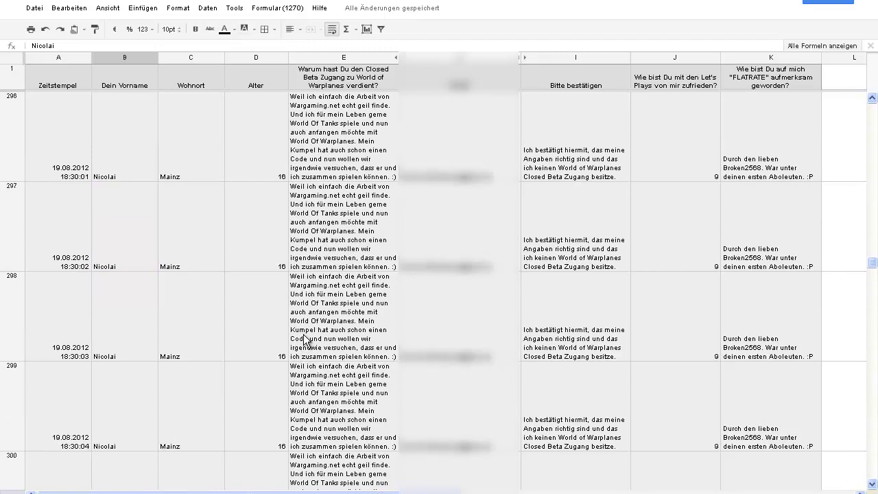
pyautogui.scroll(-4, 309, 343)
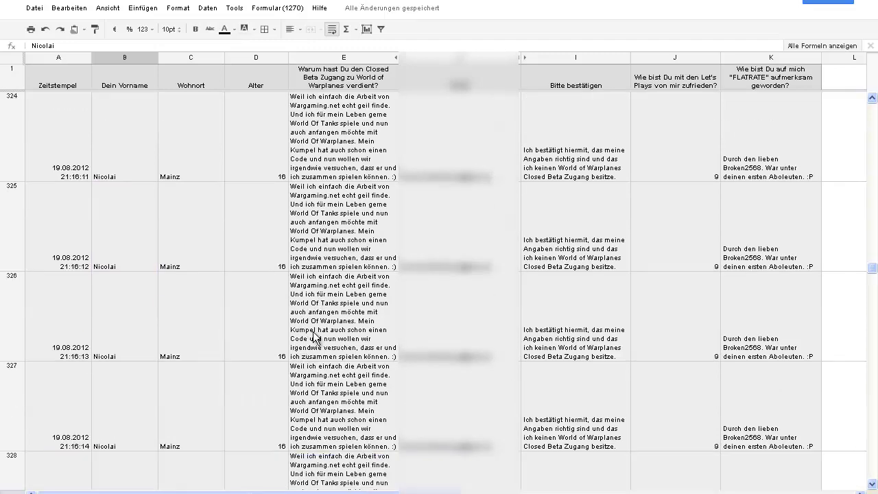
pyautogui.scroll(-20, 314, 336)
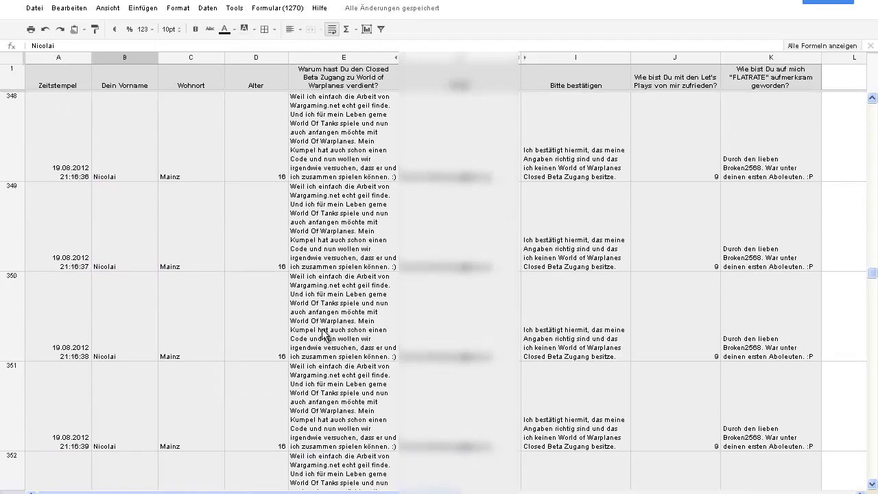
pyautogui.scroll(-20, 322, 335)
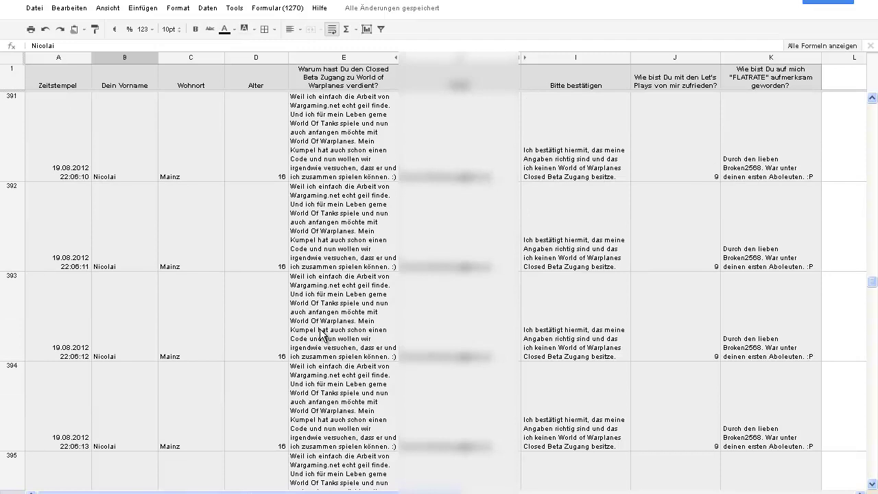
pyautogui.scroll(-20, 312, 331)
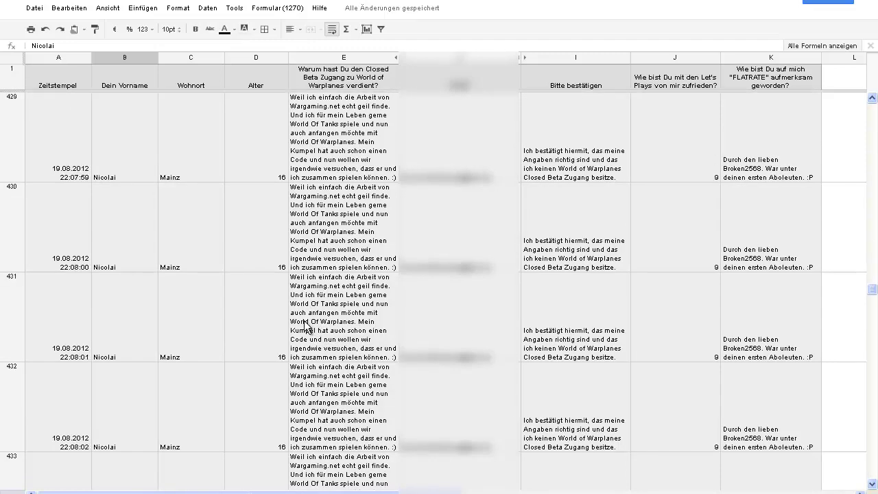
pyautogui.scroll(-20, 307, 329)
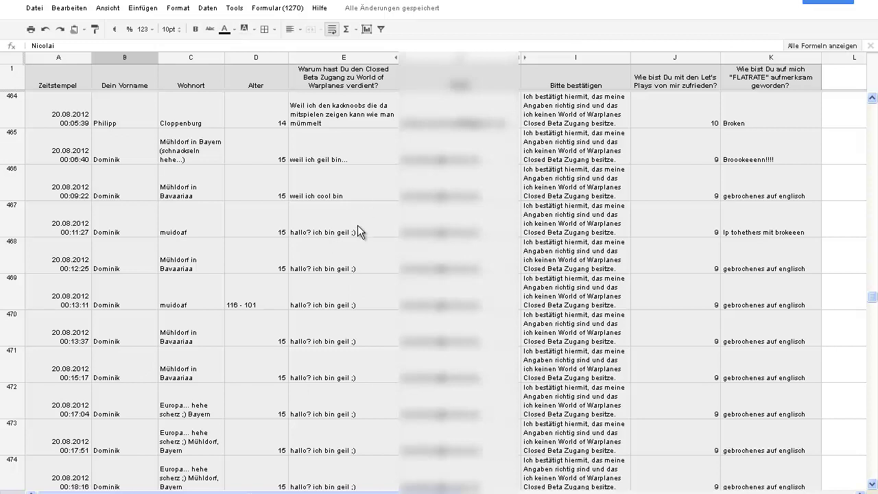
# Compare the places of residence, ages and reasons in the responses from row 464 to row 498
pyautogui.scroll(-6, 349, 220)
pyautogui.scroll(5, 348, 222)
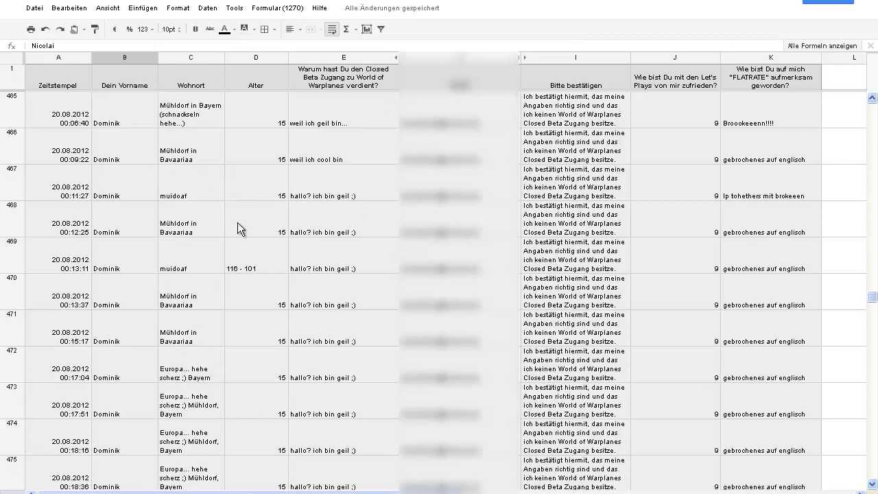
pyautogui.scroll(-3, 305, 280)
pyautogui.scroll(4, 304, 279)
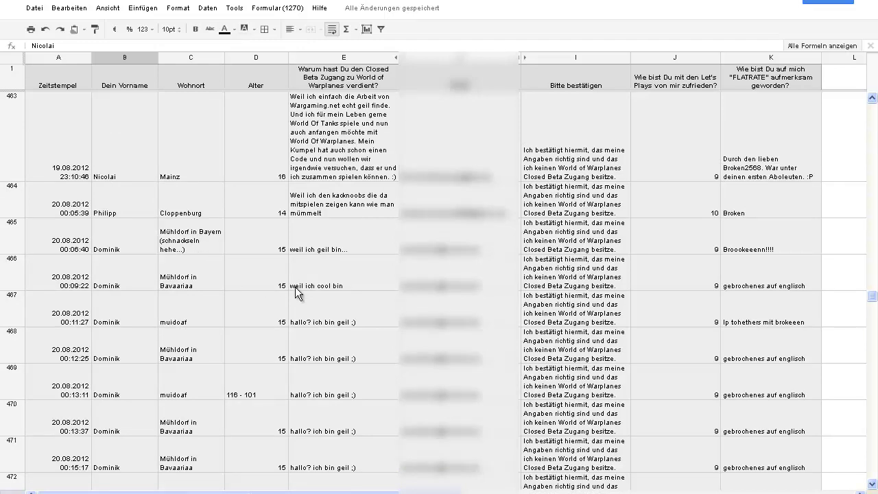
pyautogui.scroll(-7, 295, 287)
pyautogui.scroll(-3, 334, 278)
pyautogui.scroll(-3, 358, 292)
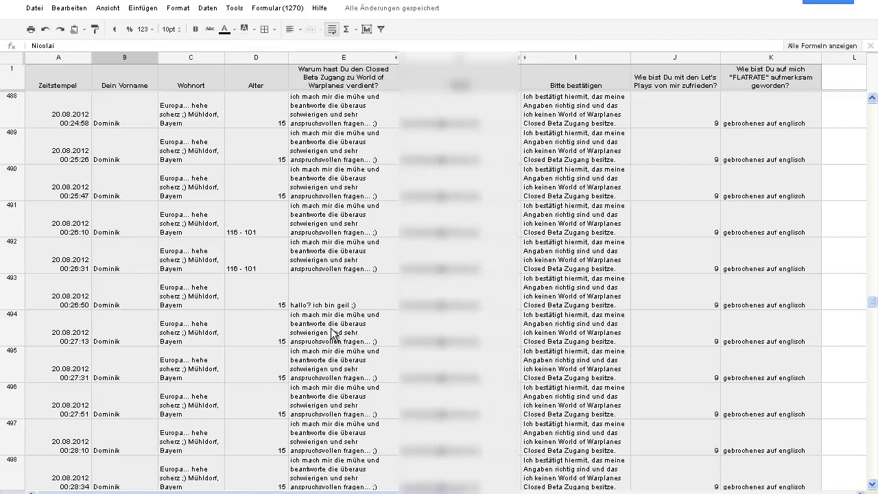
# Read the reason in row 494 and check the age entered in row 501
pyautogui.click(332, 334)
pyautogui.scroll(-5, 357, 284)
pyautogui.scroll(2, 341, 289)
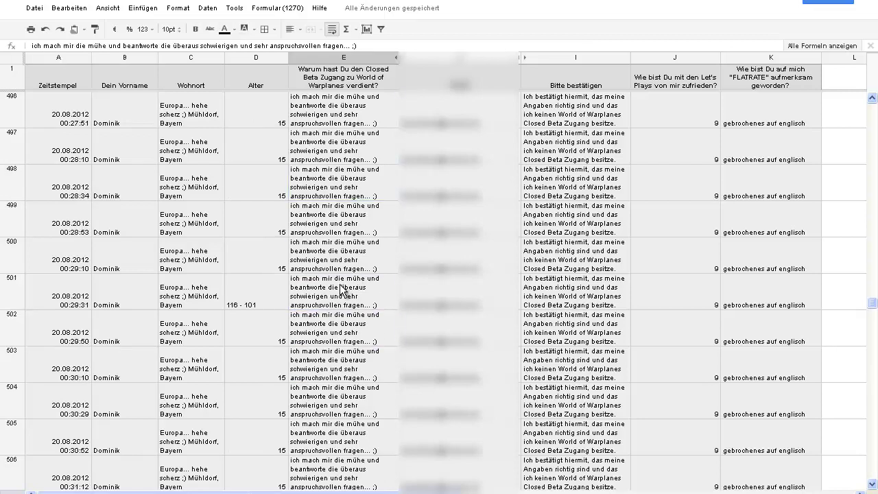
pyautogui.click(268, 296)
pyautogui.scroll(-1, 264, 300)
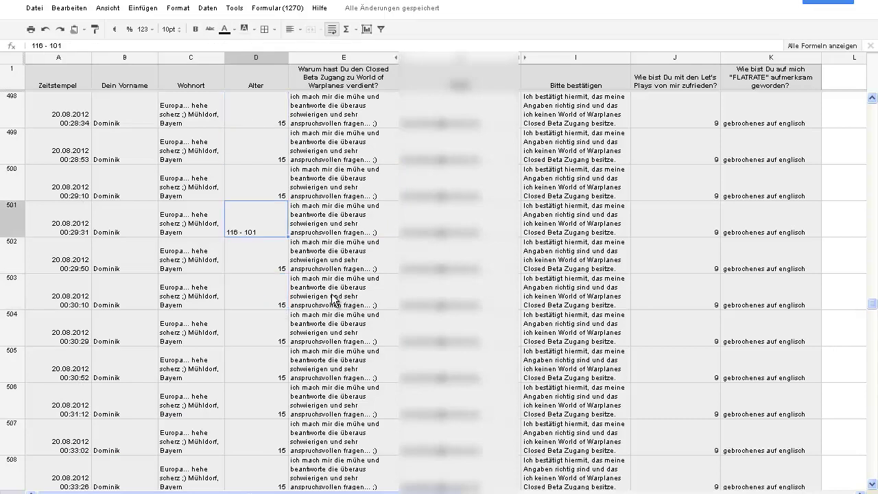
# Look through the responses down to row 590 and return to the places of residence around row 572
pyautogui.scroll(-15, 335, 253)
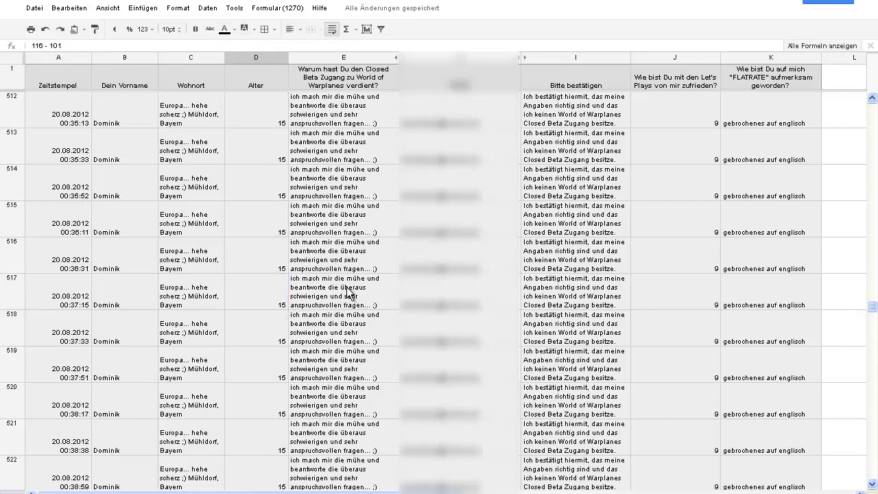
pyautogui.scroll(-11, 346, 278)
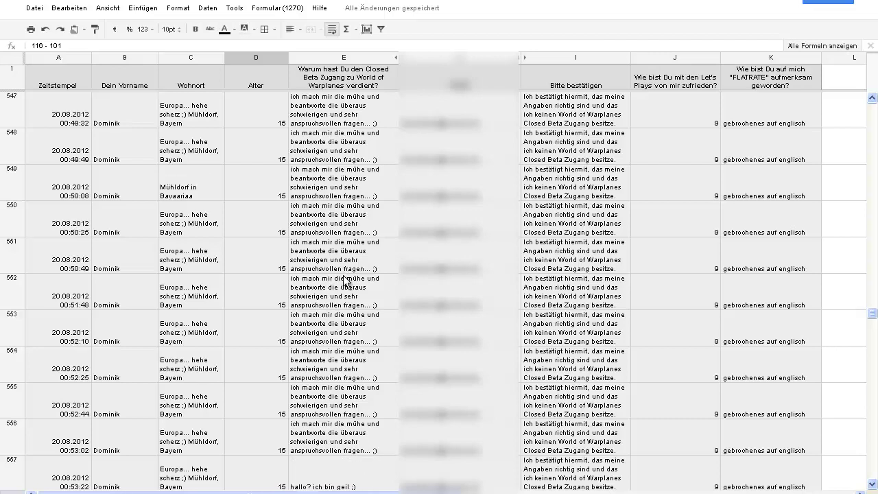
pyautogui.scroll(-8, 319, 332)
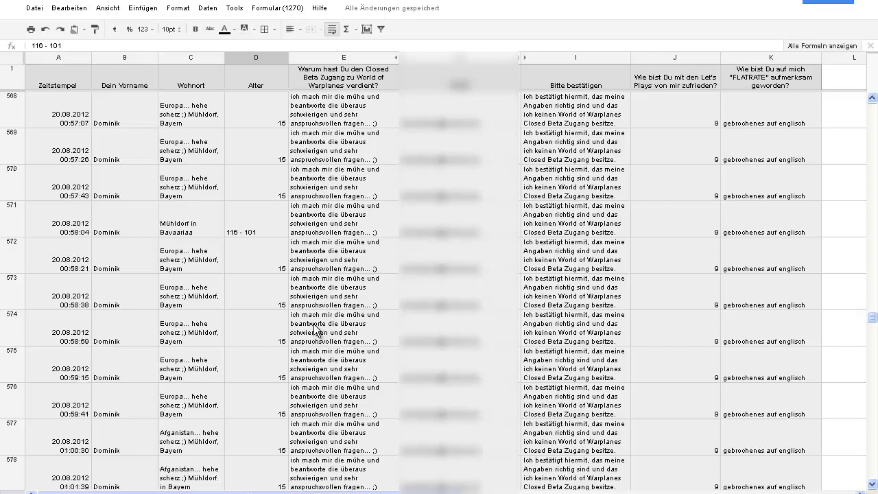
pyautogui.scroll(-9, 317, 333)
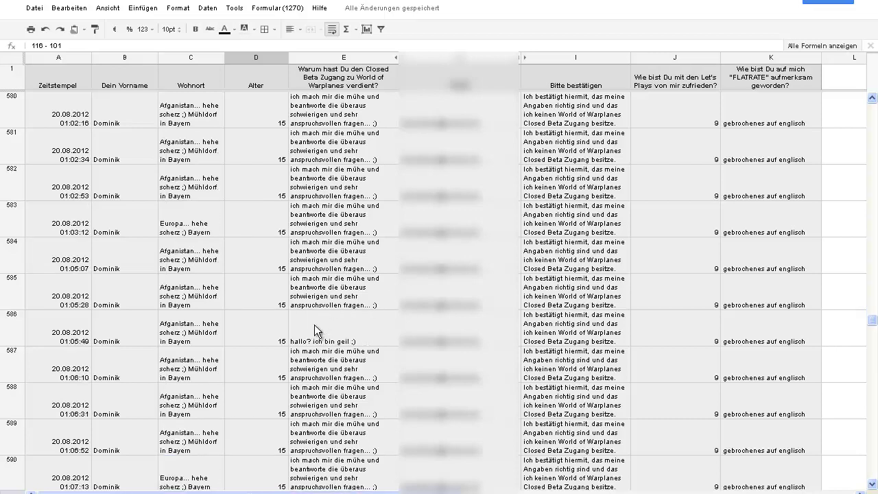
pyautogui.scroll(20, 199, 270)
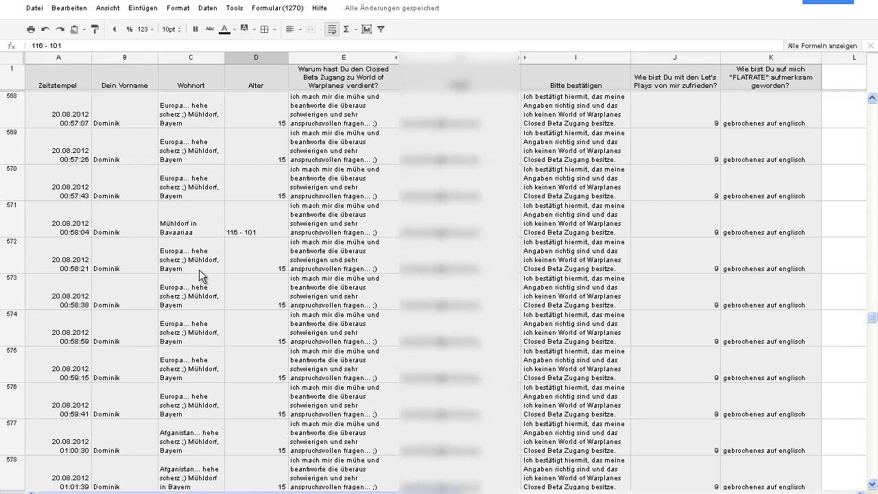
# Follow the run of responses from row 559 down to about row 933, comparing places of residence and ages
pyautogui.scroll(-6, 197, 271)
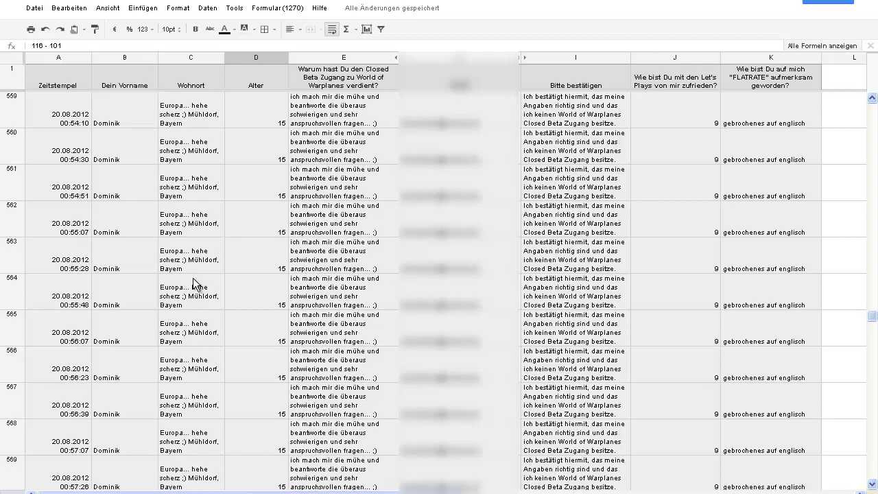
pyautogui.scroll(-14, 196, 277)
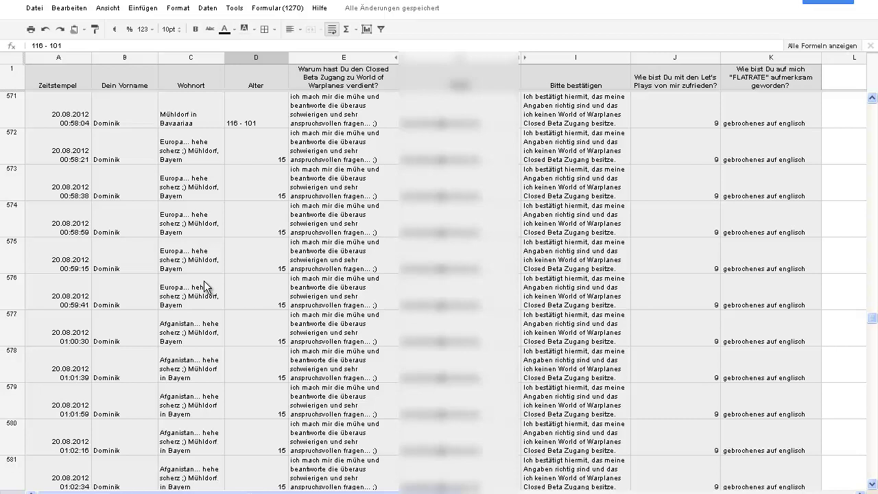
pyautogui.scroll(-5, 233, 296)
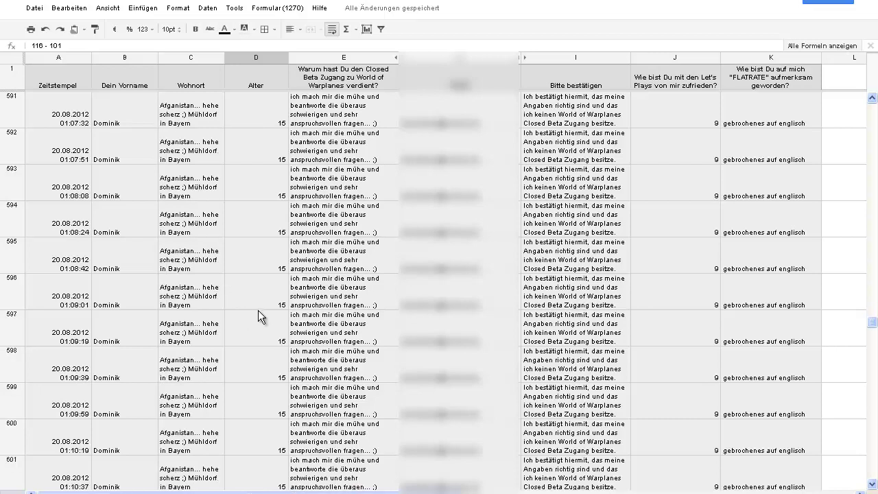
pyautogui.scroll(-18, 258, 311)
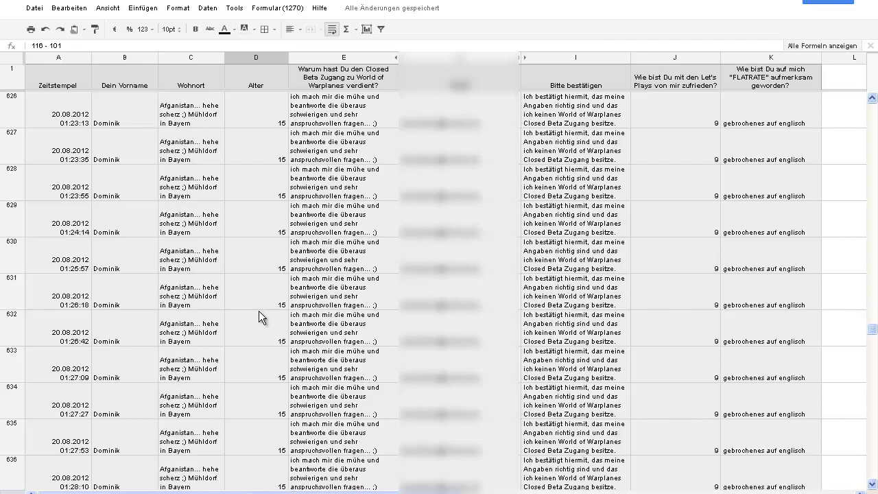
pyautogui.scroll(-16, 258, 312)
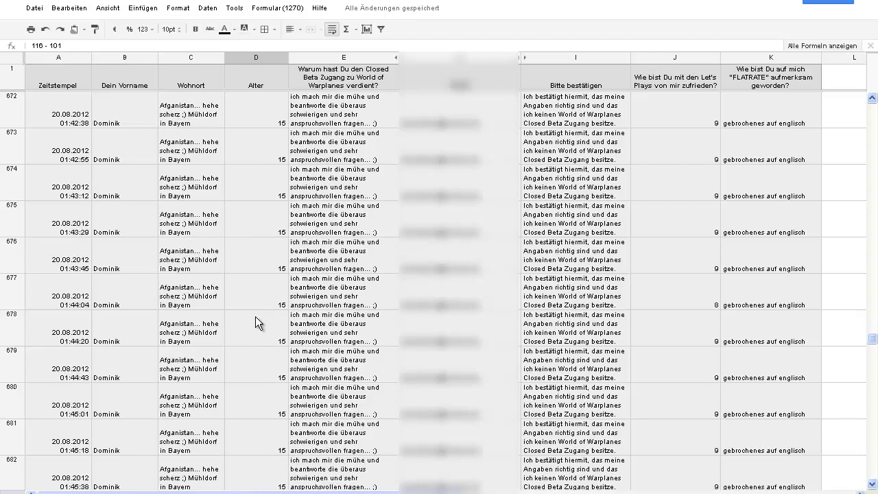
pyautogui.scroll(-20, 255, 321)
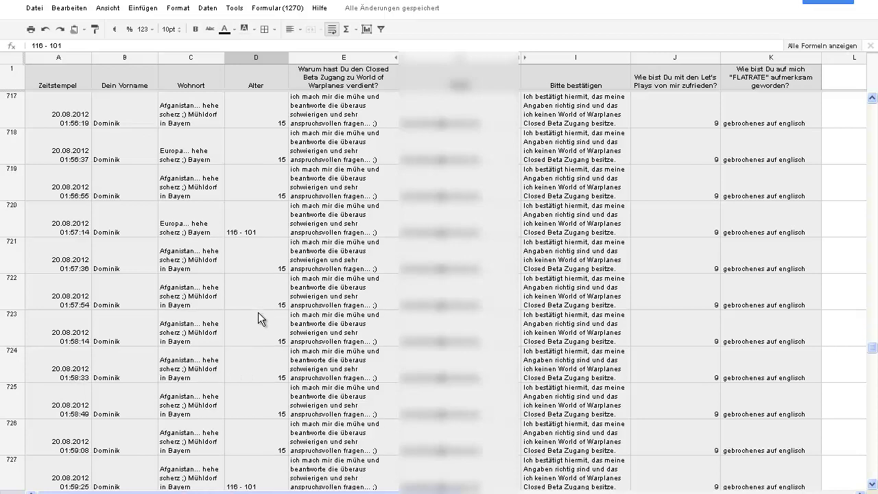
pyautogui.scroll(-19, 257, 310)
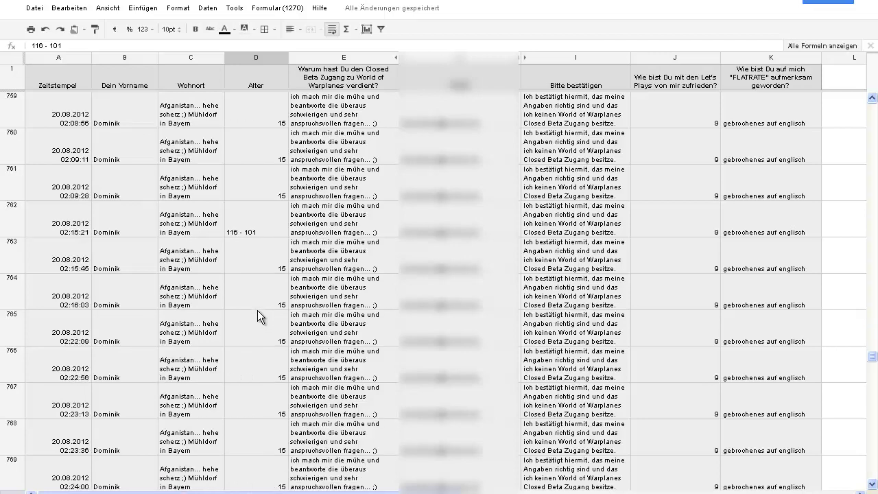
pyautogui.scroll(-15, 257, 312)
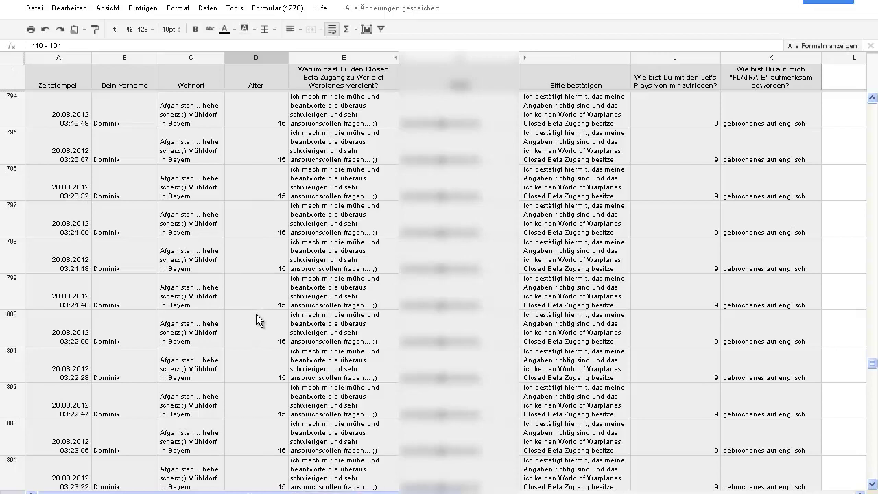
pyautogui.scroll(-18, 256, 314)
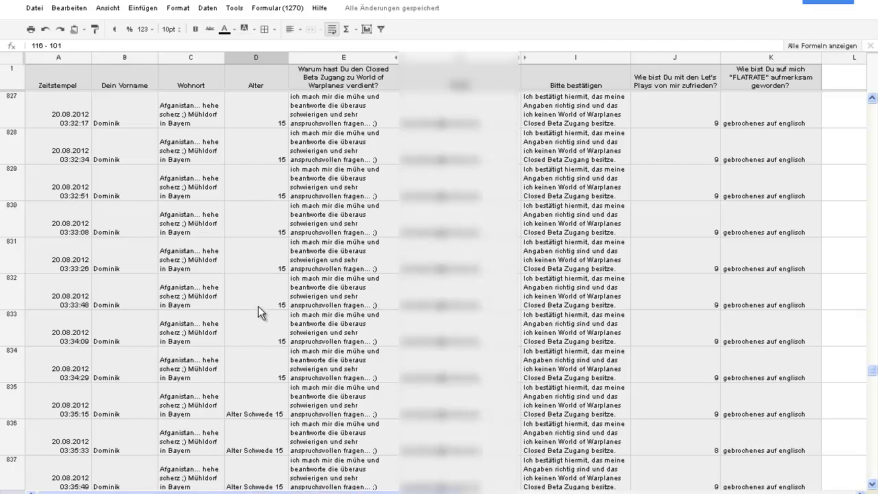
pyautogui.scroll(-5, 257, 312)
pyautogui.scroll(-20, 258, 310)
pyautogui.scroll(-13, 259, 309)
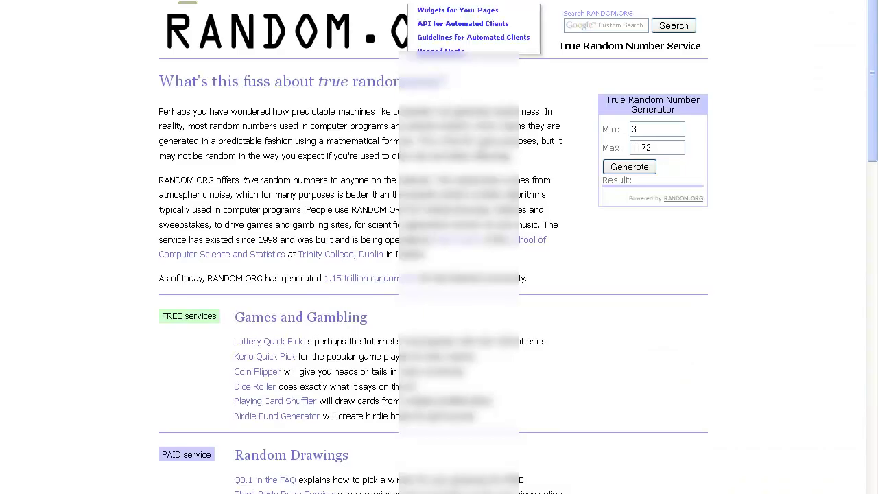
# Draw a random number between 3 and 1172 on RANDOM.ORG and find the row with that number in the response spreadsheet
pyautogui.click(638, 168)
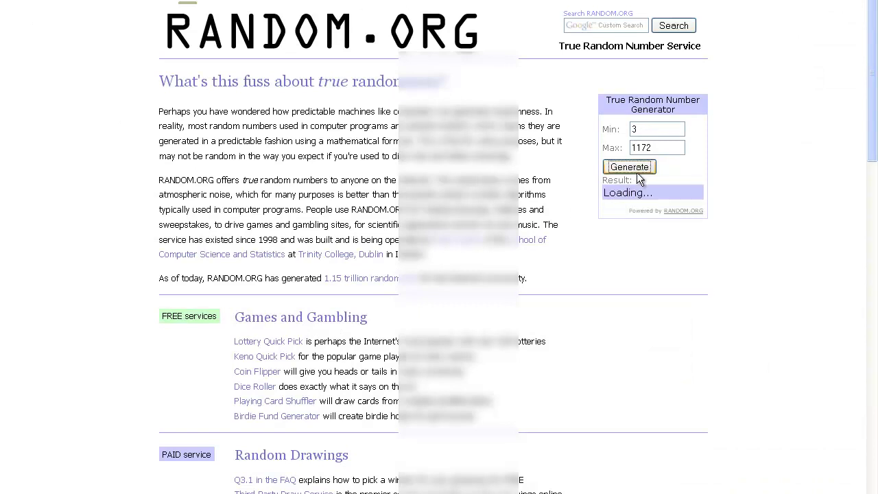
pyautogui.click(623, 193)
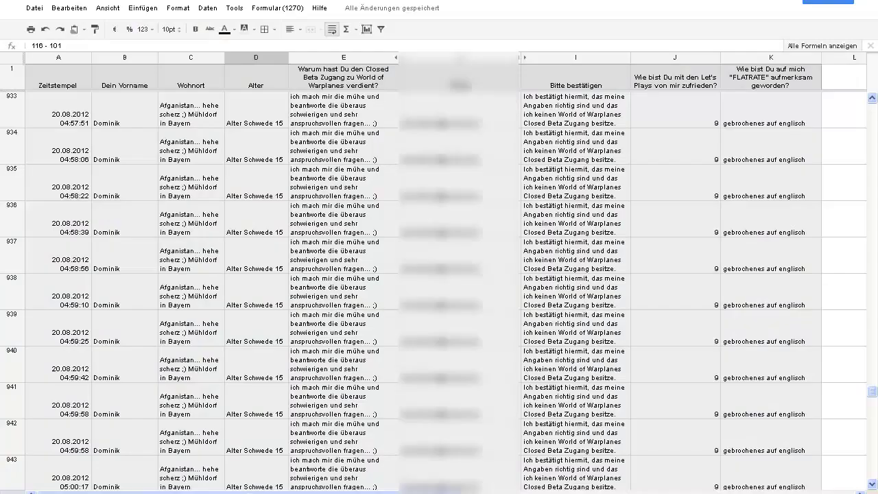
pyautogui.scroll(3, 74, 176)
pyautogui.scroll(5, 74, 176)
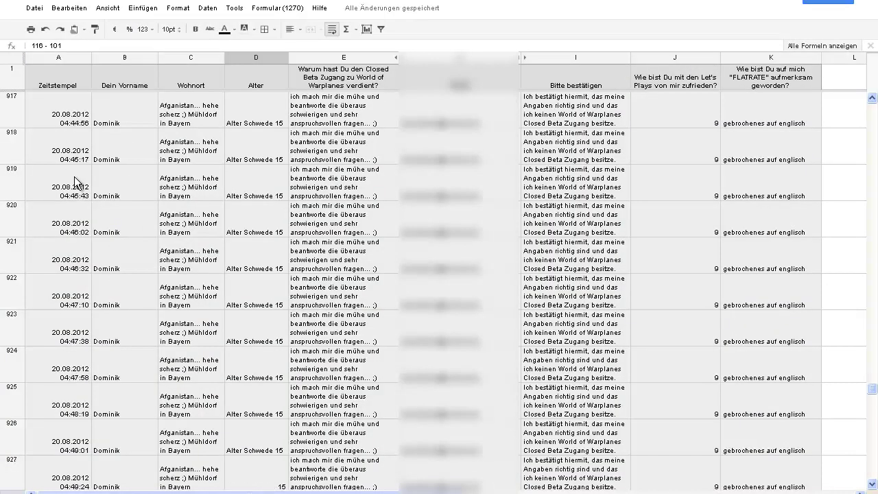
pyautogui.scroll(1, 74, 176)
pyautogui.scroll(1, 74, 177)
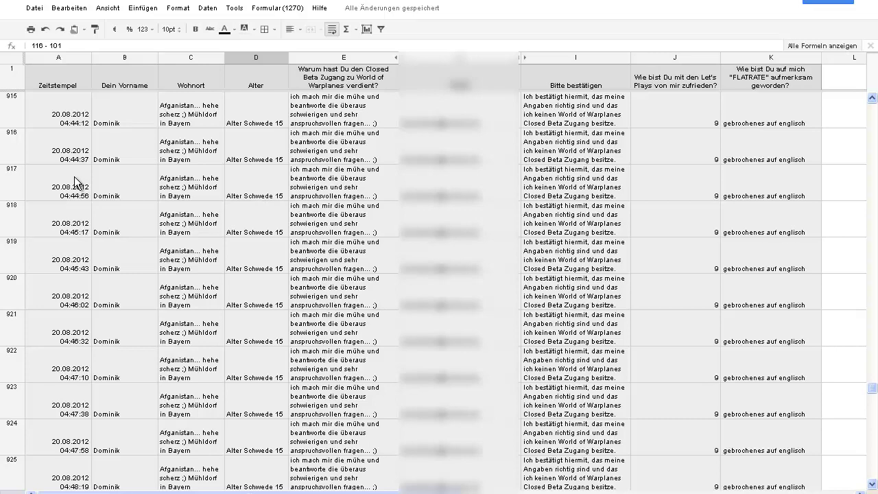
pyautogui.scroll(1, 74, 177)
pyautogui.scroll(1, 74, 177)
pyautogui.hotkey('ctrl', 'Tab')
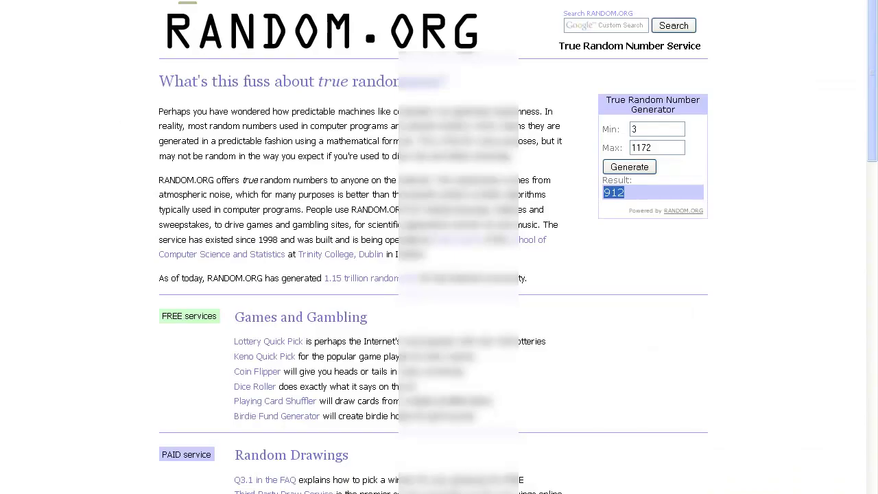
pyautogui.hotkey('ctrl', 'shift', 'Tab')
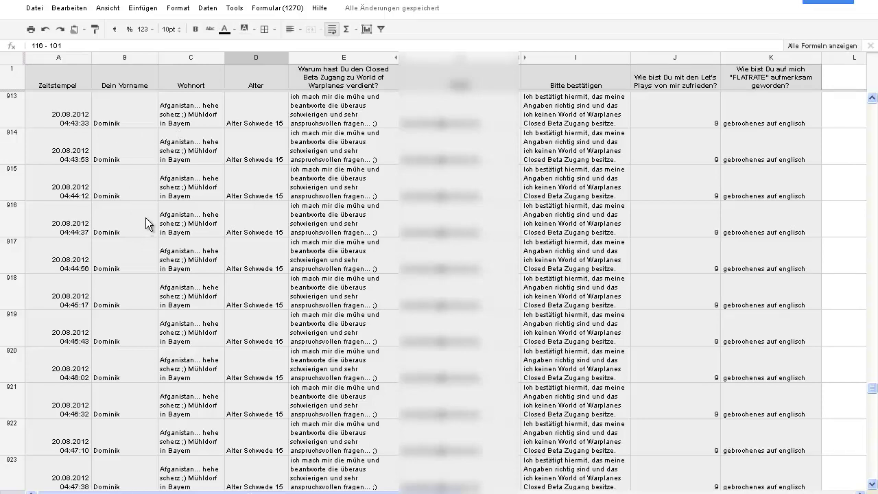
# Go through the entries in row 913, from the timestamp across to how the applicant found the channel and back
pyautogui.click(99, 125)
pyautogui.click(82, 118)
pyautogui.click(112, 115)
pyautogui.click(180, 112)
pyautogui.click(262, 125)
pyautogui.click(345, 121)
pyautogui.click(268, 125)
pyautogui.click(211, 124)
pyautogui.click(235, 120)
pyautogui.click(212, 119)
pyautogui.click(257, 118)
pyautogui.click(320, 118)
pyautogui.click(436, 120)
pyautogui.click(617, 120)
pyautogui.click(686, 114)
pyautogui.click(745, 109)
pyautogui.click(688, 109)
pyautogui.click(604, 113)
pyautogui.click(472, 118)
pyautogui.click(347, 120)
pyautogui.click(257, 121)
pyautogui.click(188, 121)
pyautogui.click(117, 115)
pyautogui.click(68, 121)
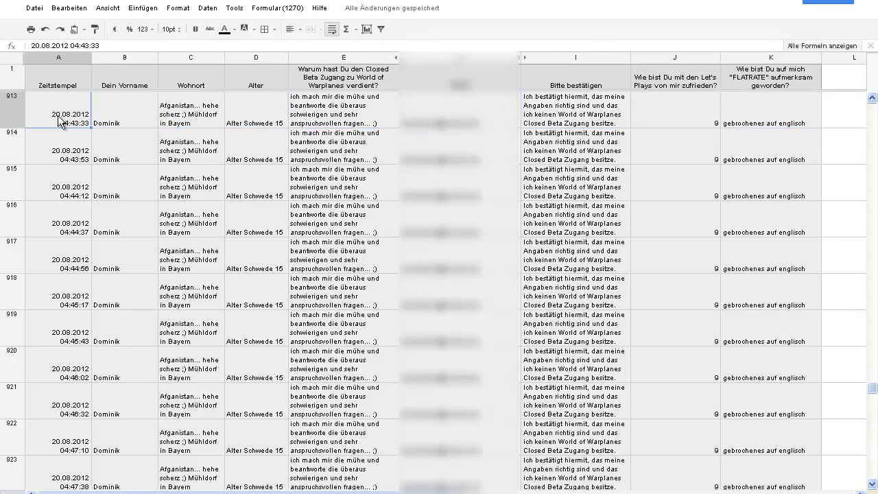
pyautogui.click(121, 123)
# Highlight the response in row 912 from column A to column K with a bright green fill
pyautogui.scroll(1, 161, 207)
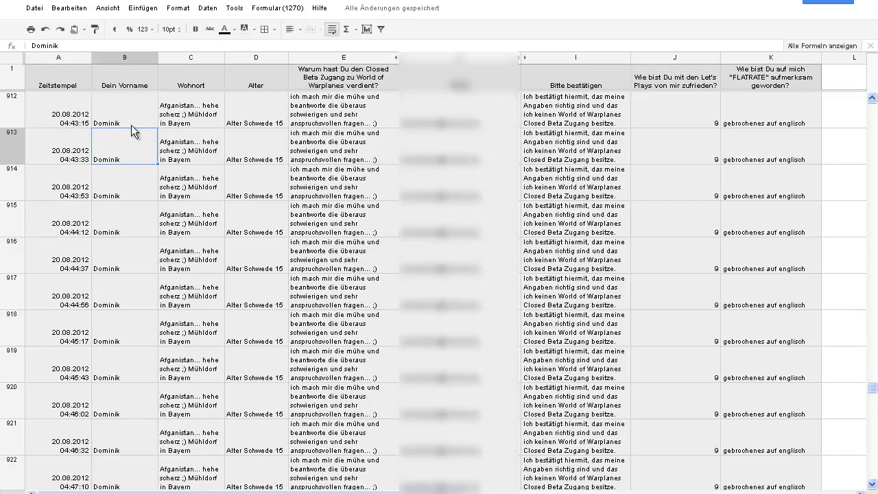
pyautogui.moveTo(62, 117); pyautogui.dragTo(761, 118)
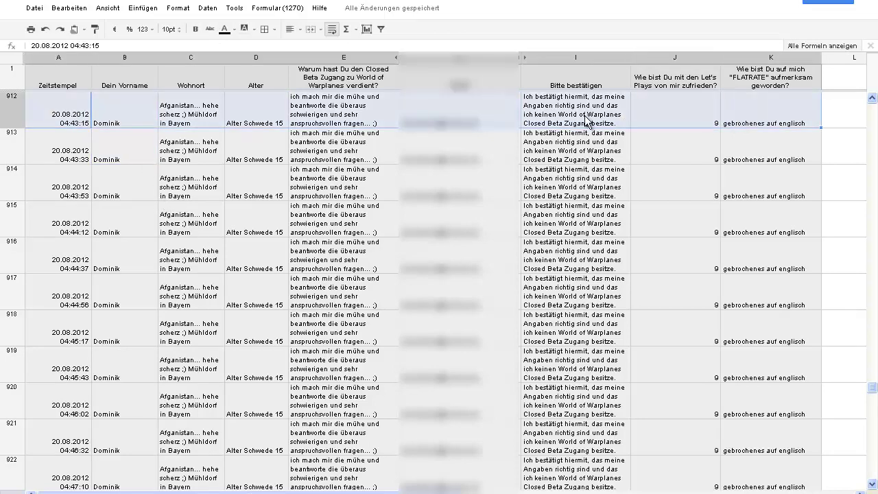
pyautogui.click(252, 30)
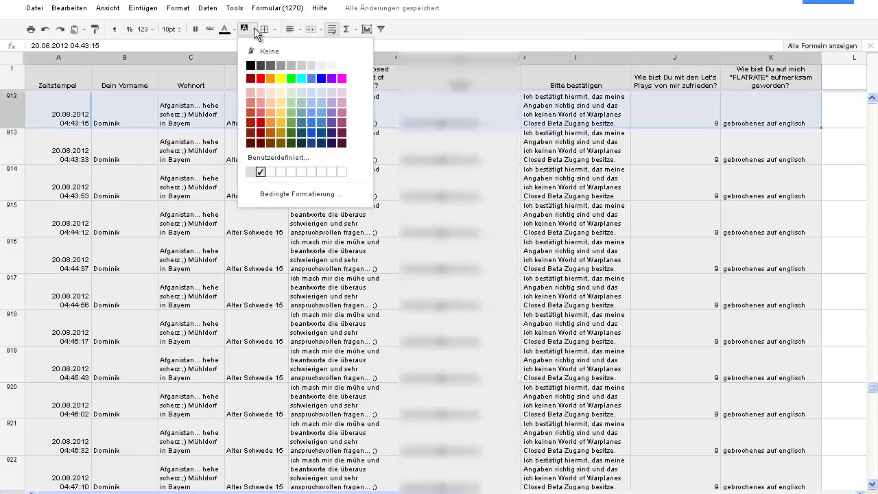
pyautogui.click(291, 78)
pyautogui.click(290, 146)
# Go through the highlighted response in row 912 up to its e-mail field and compare it with the rows above
pyautogui.click(57, 109)
pyautogui.press('Right')
pyautogui.press('Right')
pyautogui.press('Right')
pyautogui.press('Right')
pyautogui.press('Right')
pyautogui.scroll(3, 309, 309)
pyautogui.scroll(2, 328, 354)
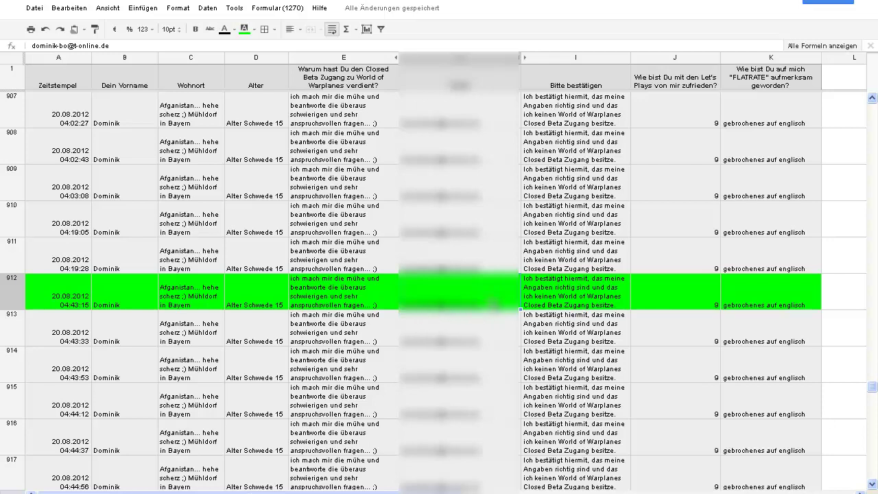
# Check the confirmation, the Let's Play rating and the way the applicant found the channel in row 912
pyautogui.click(582, 302)
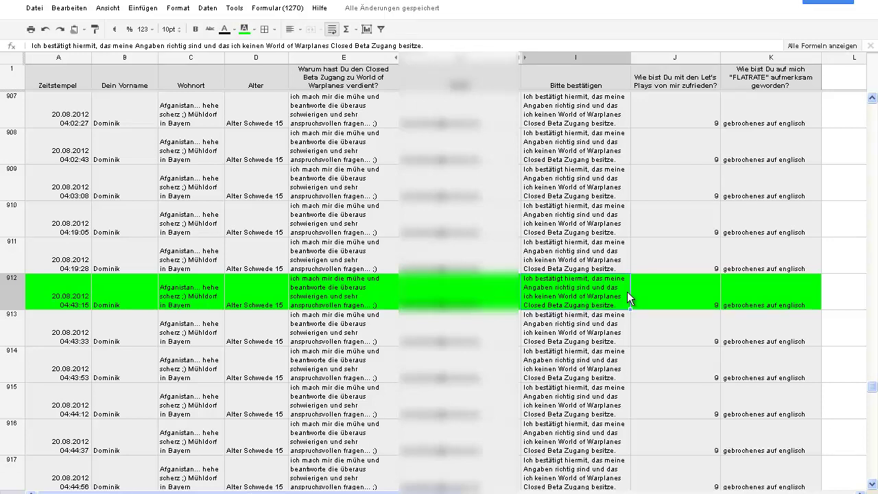
pyautogui.click(649, 291)
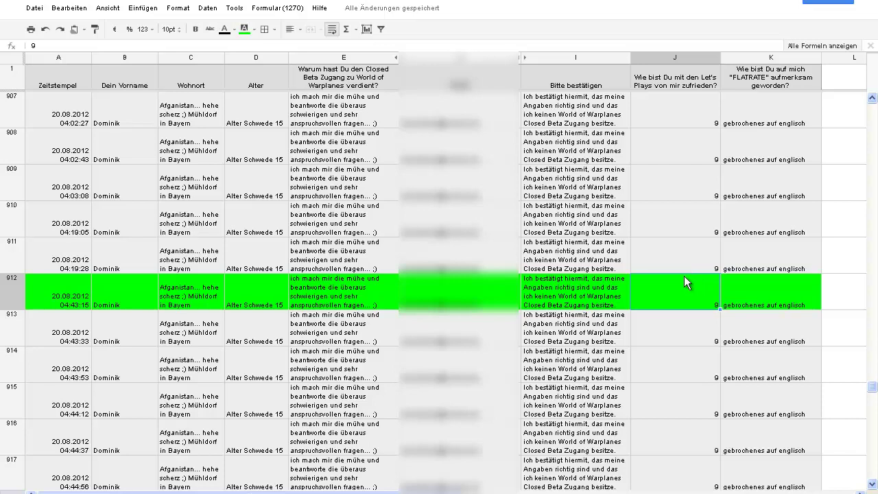
pyautogui.click(777, 289)
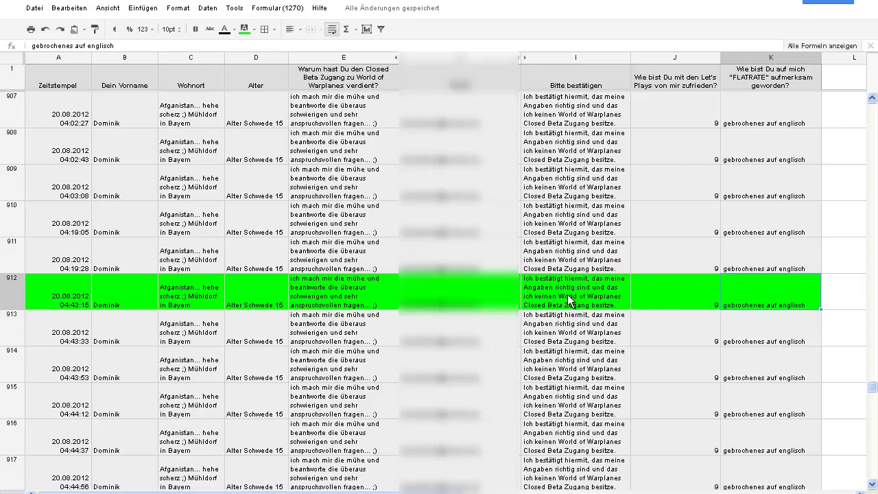
pyautogui.click(53, 282)
pyautogui.hotkey('alt', 'Tab')
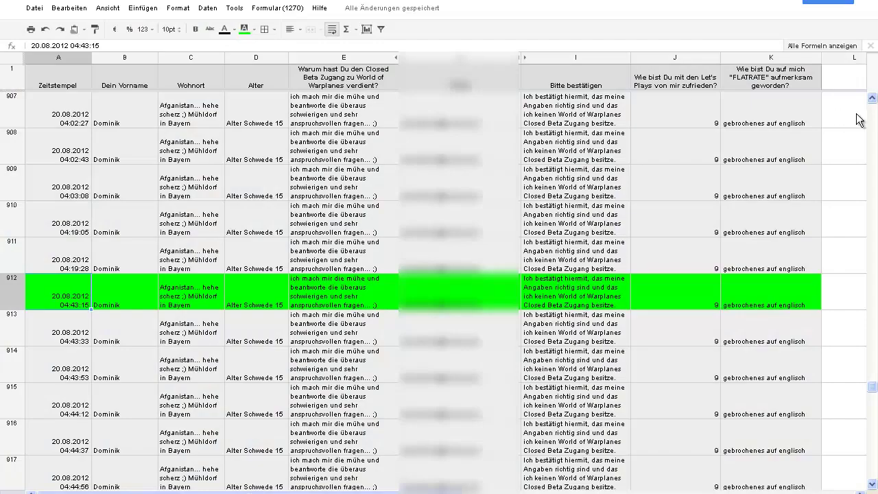
# Find the last response in the sheet and select its row, 1271, to compare it with the draw range
pyautogui.moveTo(874, 390); pyautogui.dragTo(874, 477)
pyautogui.scroll(5, 383, 316)
pyautogui.scroll(-1, 245, 276)
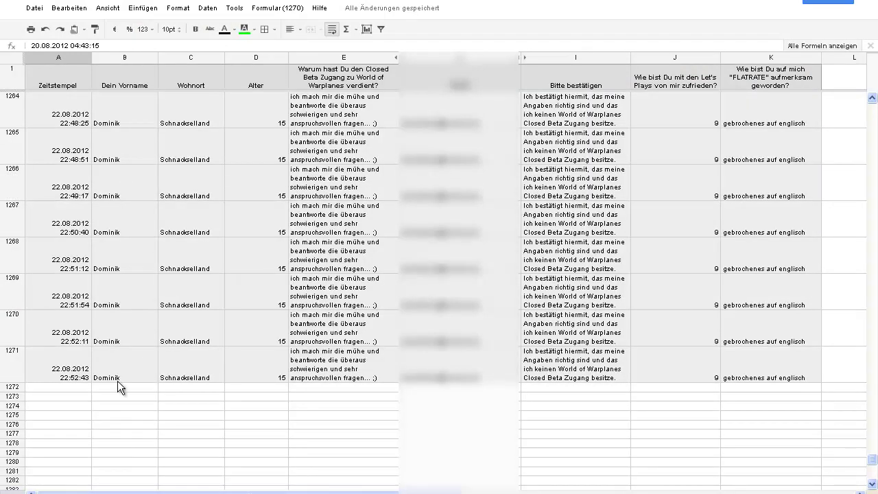
pyautogui.click(12, 374)
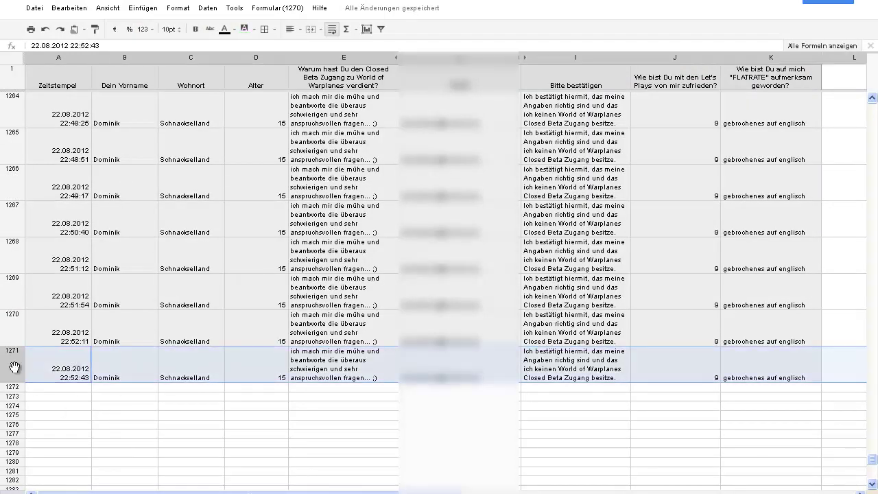
pyautogui.hotkey('ctrl', 'Tab')
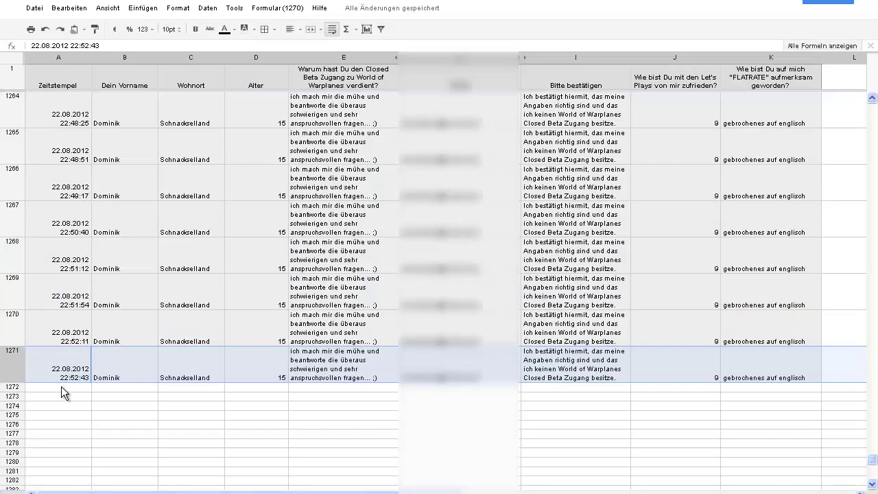
pyautogui.click(61, 386)
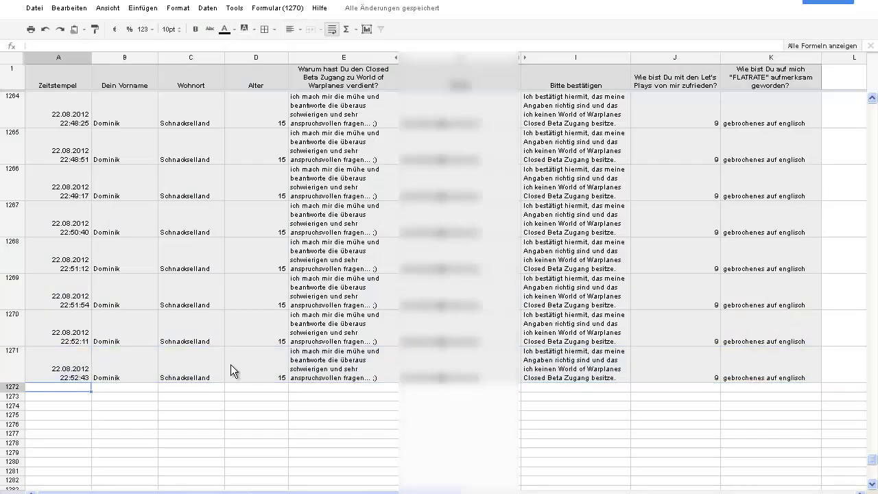
# Look through the responses from row 1271 back up to the green row 912 and select its timestamp
pyautogui.scroll(10, 228, 346)
pyautogui.scroll(20, 227, 334)
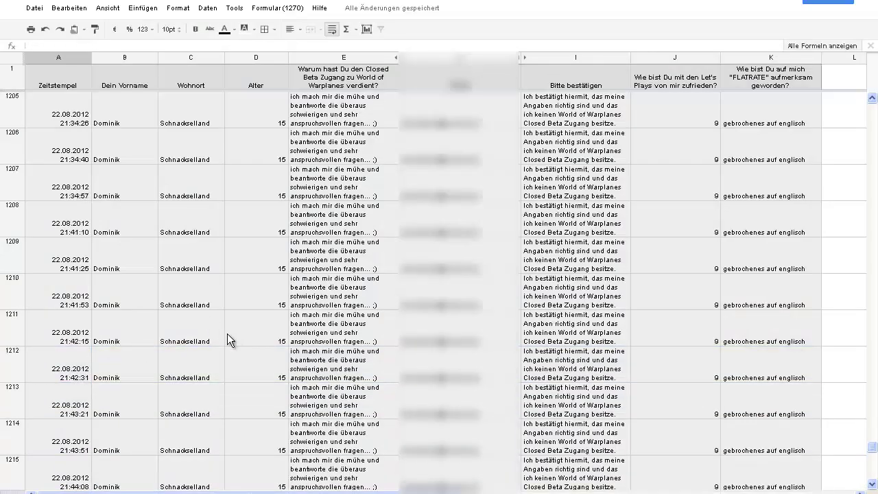
pyautogui.scroll(20, 227, 333)
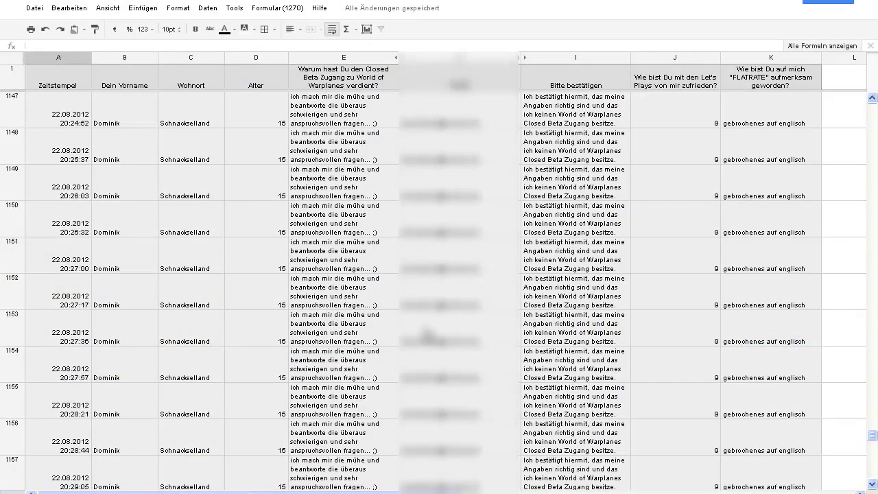
pyautogui.scroll(19, 127, 306)
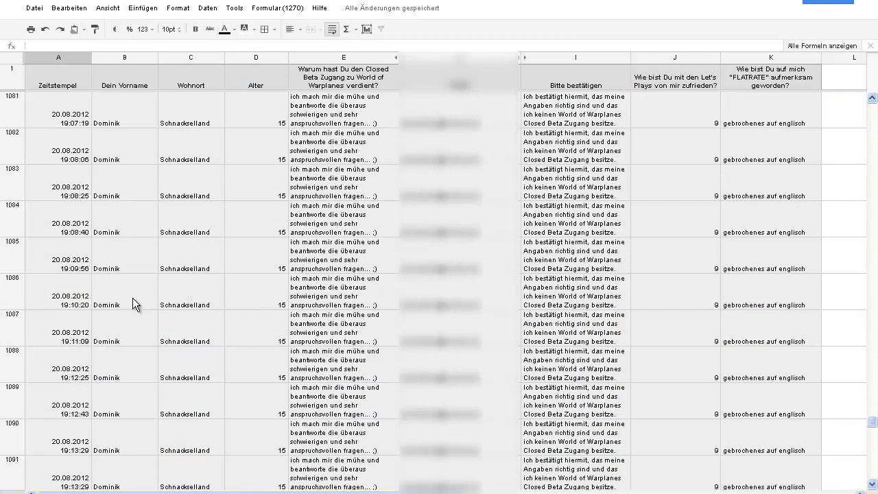
pyautogui.scroll(7, 195, 157)
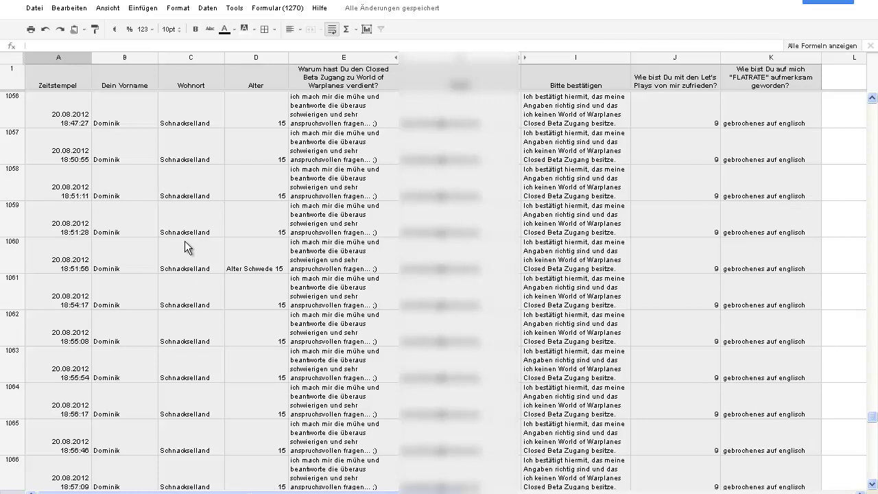
pyautogui.scroll(15, 217, 316)
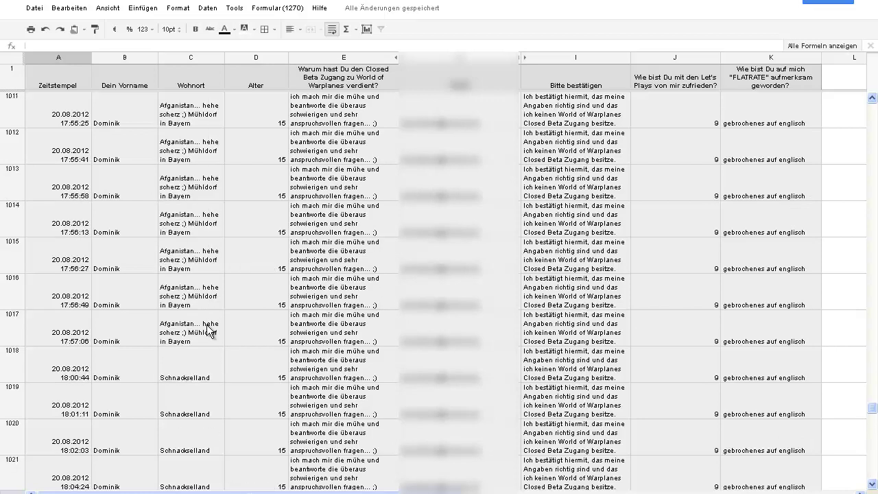
pyautogui.scroll(12, 163, 334)
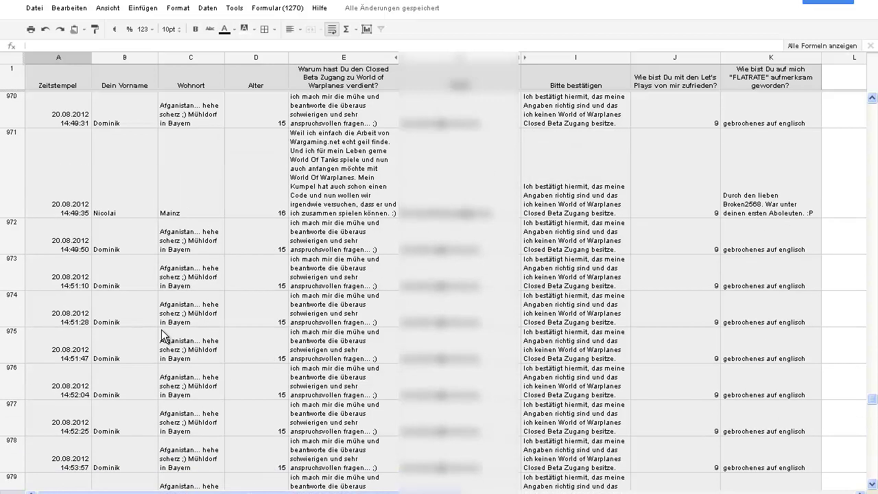
pyautogui.scroll(10, 159, 334)
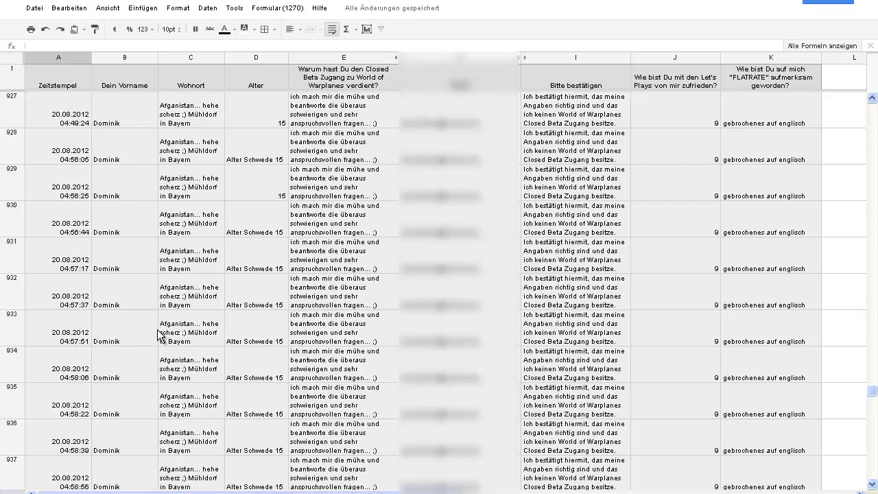
pyautogui.click(40, 293)
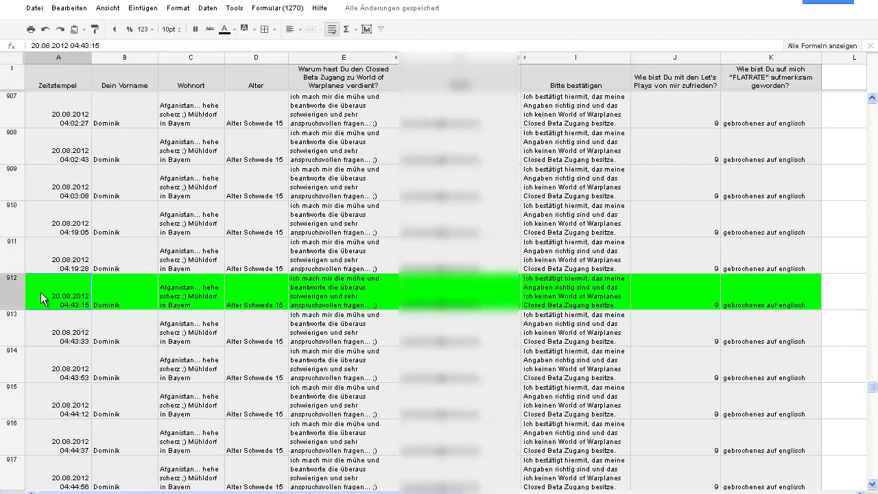
# Go through the fields of row 912 from the first name to the Let's Play rating
pyautogui.click(123, 292)
pyautogui.click(191, 292)
pyautogui.click(256, 292)
pyautogui.click(343, 292)
pyautogui.click(459, 292)
pyautogui.press('Right')
pyautogui.press('Right')
pyautogui.press('Right')
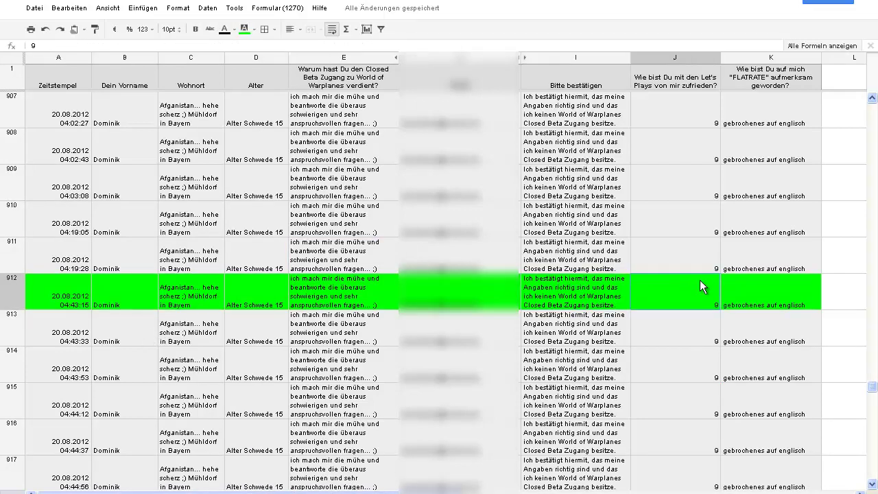
# Go back through row 912 to its timestamp and review the fields again up to the reason in column E
pyautogui.press('Left')
pyautogui.press('Left')
pyautogui.press('Left')
pyautogui.click(336, 305)
pyautogui.click(256, 296)
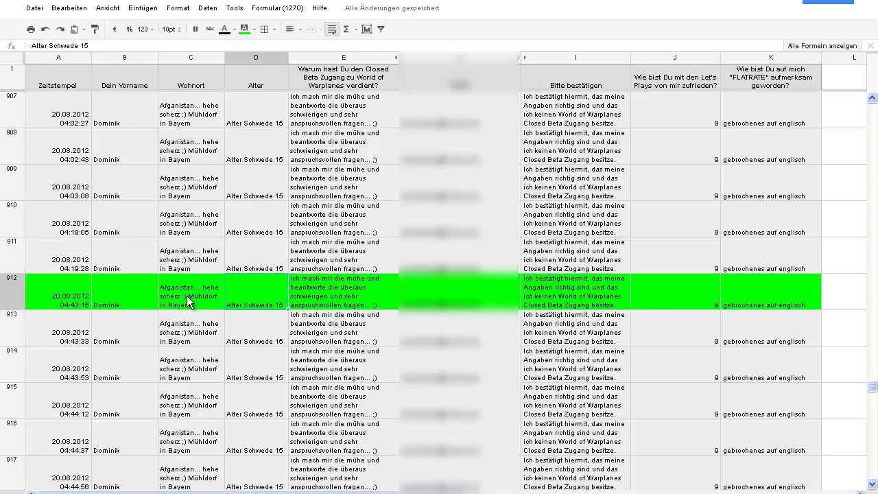
pyautogui.click(191, 296)
pyautogui.click(125, 296)
pyautogui.click(58, 296)
pyautogui.click(124, 296)
pyautogui.click(190, 296)
pyautogui.click(256, 296)
pyautogui.click(307, 299)
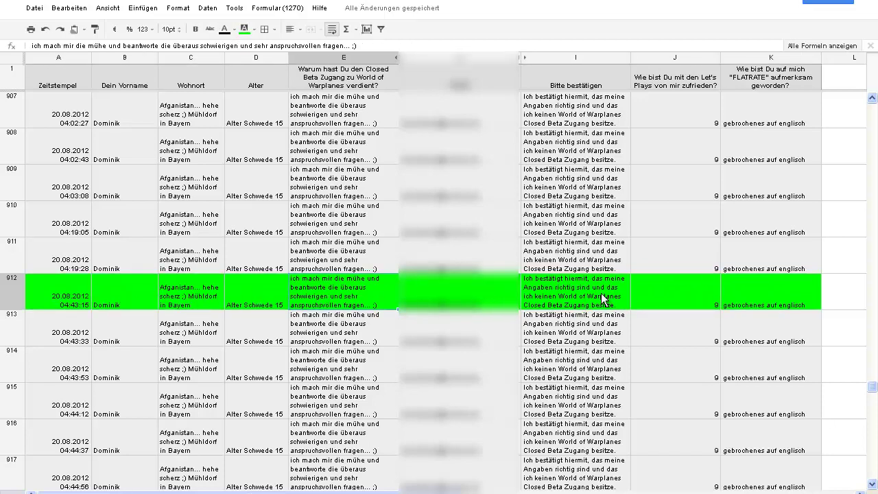
# Select the whole winning response in row 912, from column K back to column A
pyautogui.press('End')
pyautogui.hotkey('shift', 'Left')
pyautogui.hotkey('shift', 'Left')
pyautogui.hotkey('shift', 'Left')
pyautogui.hotkey('shift', 'Left')
pyautogui.hotkey('shift', 'Left')
pyautogui.hotkey('shift', 'Left')
pyautogui.hotkey('shift', 'Left')
pyautogui.hotkey('shift', 'Left')
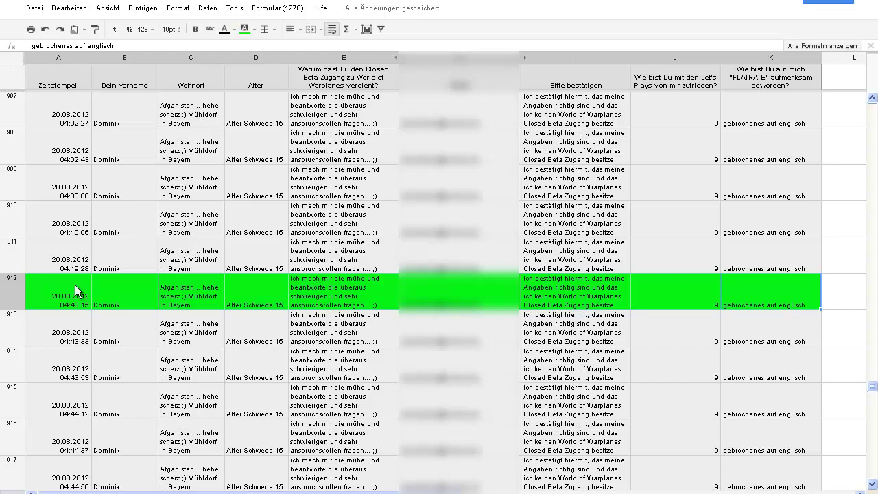
# Compare the responses above and below the green row 912 and return to its timestamp cell
pyautogui.scroll(6, 108, 353)
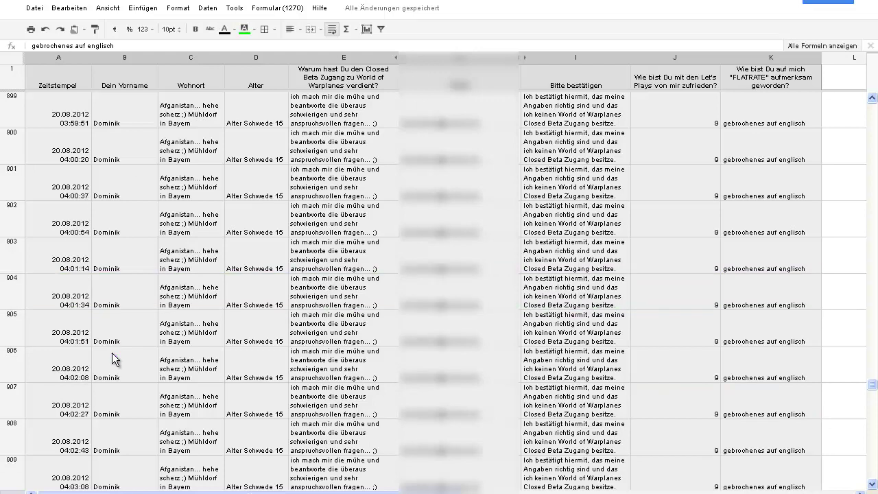
pyautogui.scroll(-7, 108, 353)
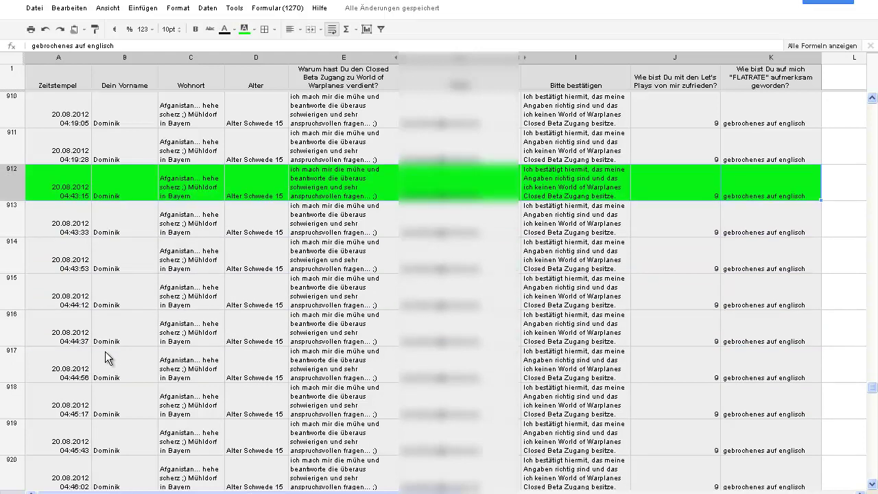
pyautogui.scroll(12, 105, 352)
pyautogui.scroll(-6, 113, 351)
pyautogui.scroll(-6, 145, 322)
pyautogui.click(83, 184)
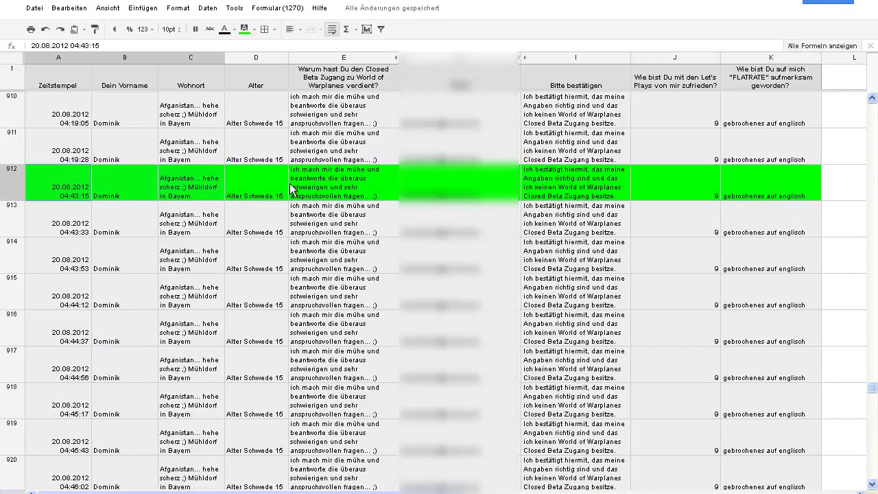